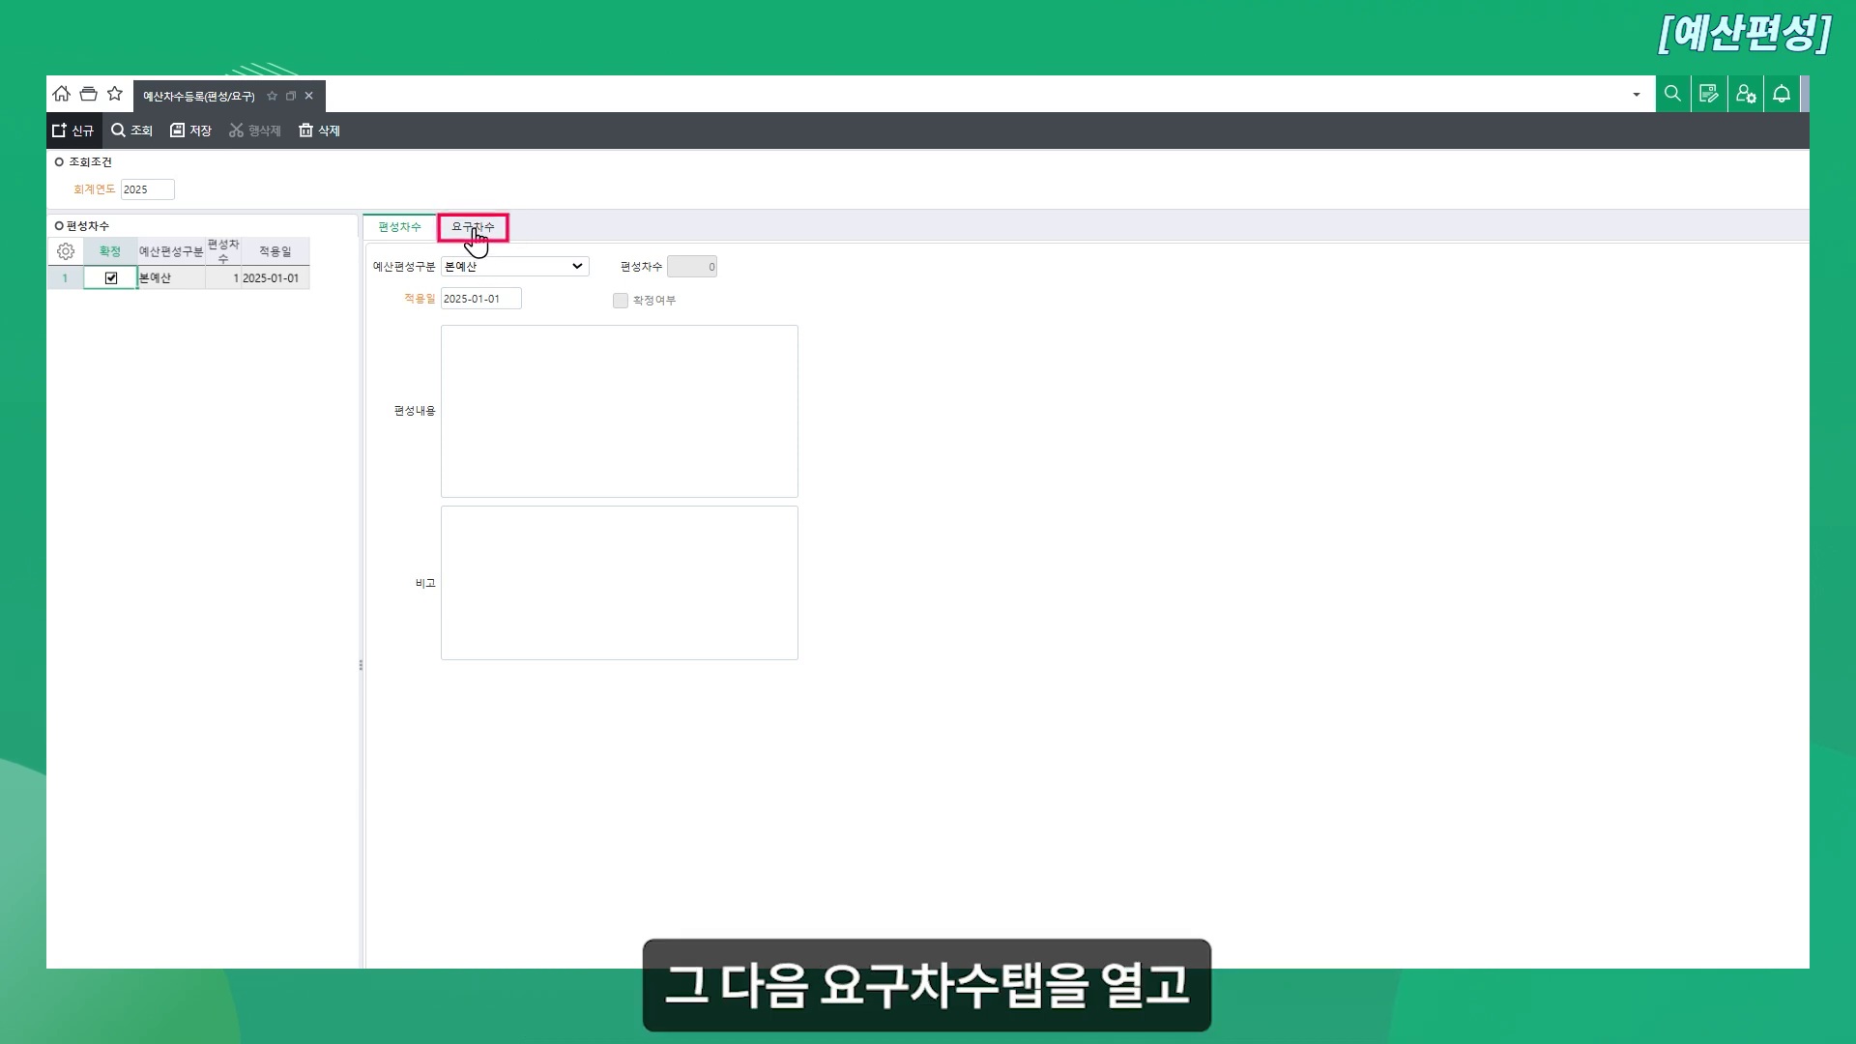
Step: Add a new request round (요구차수) row for fiscal year 2025 and open its 요구종료일 cell for entry
left_click(474, 232)
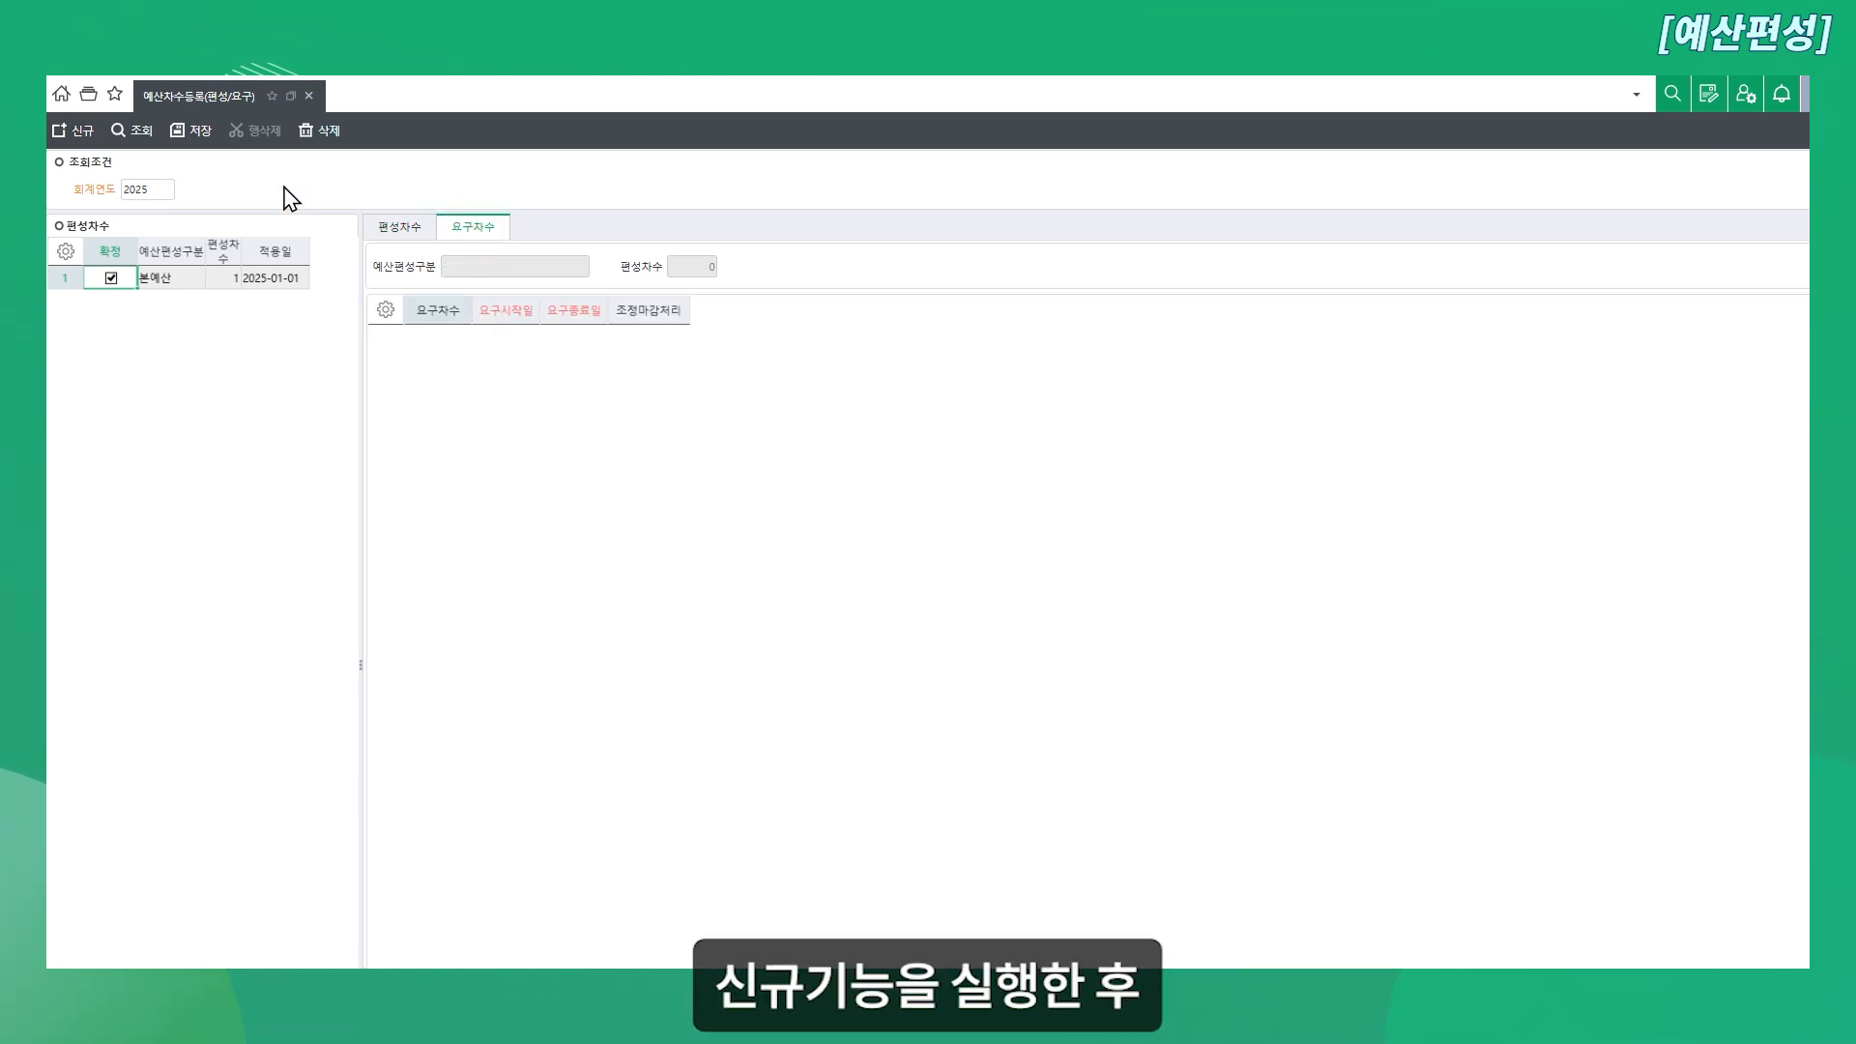
left_click(87, 143)
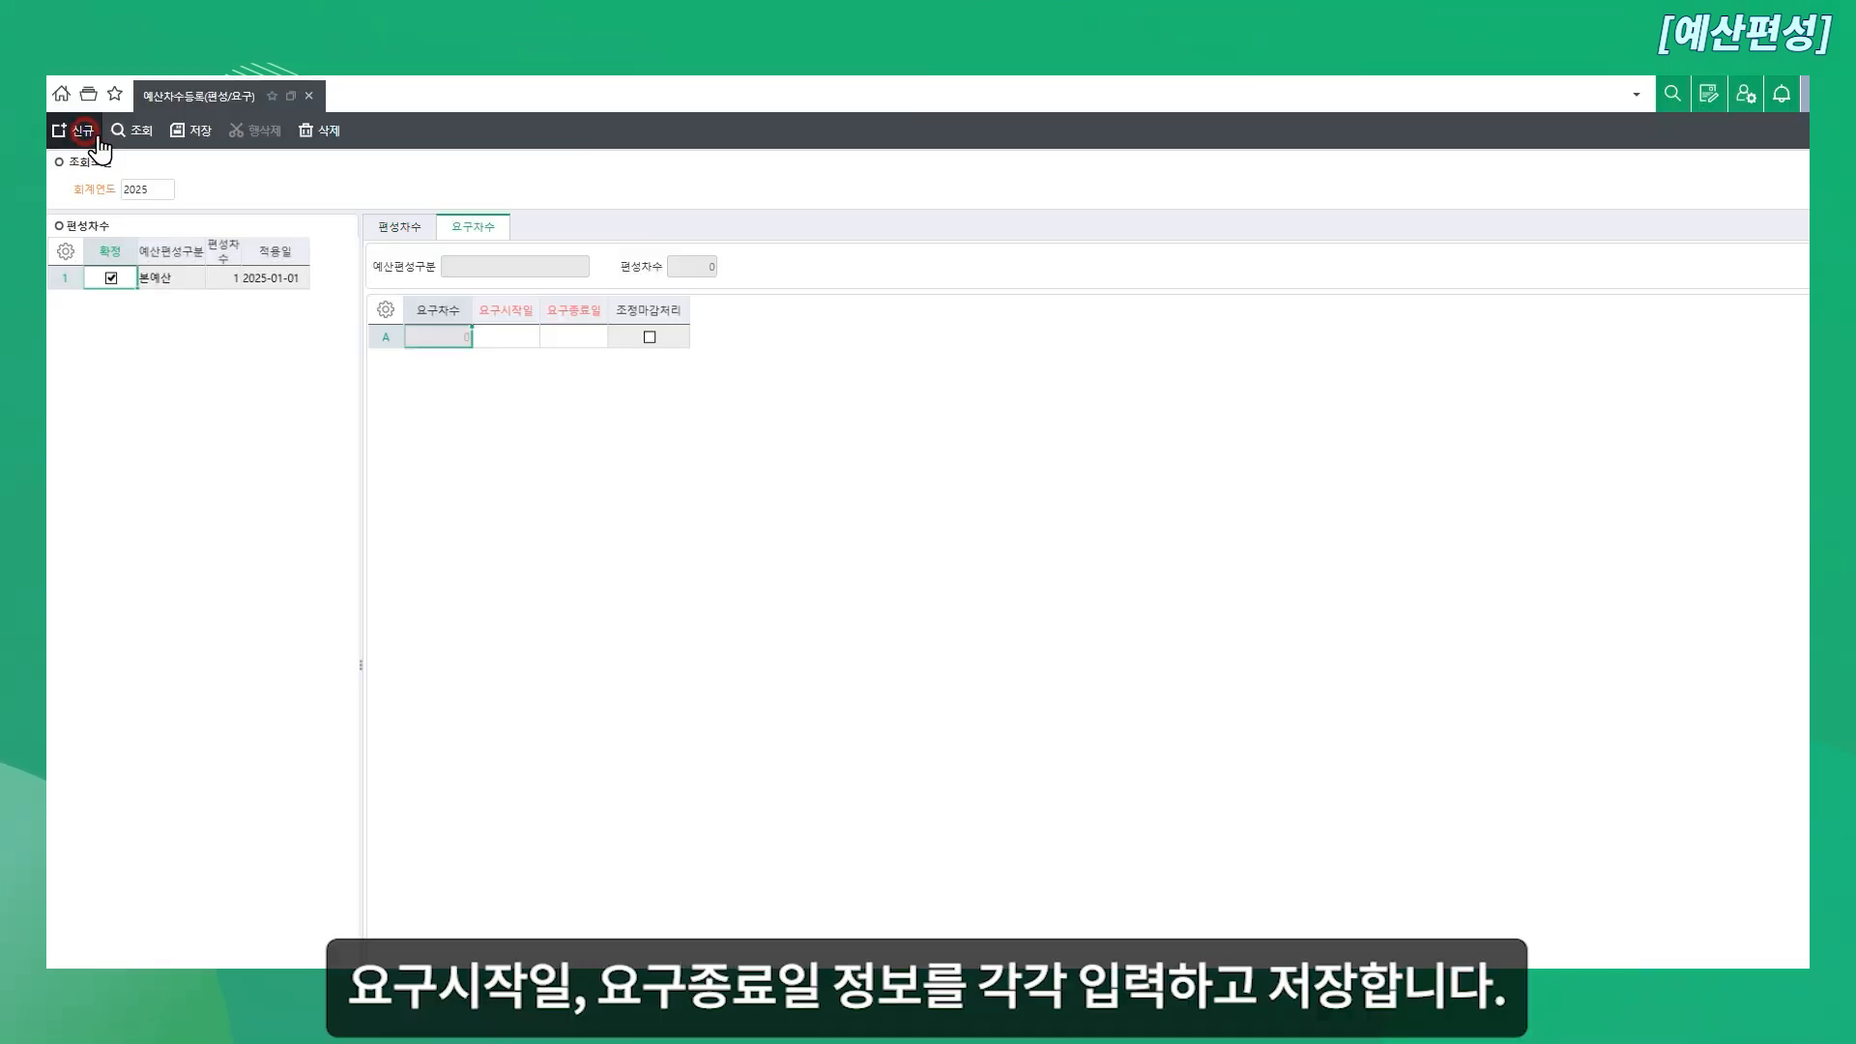
left_click(575, 340)
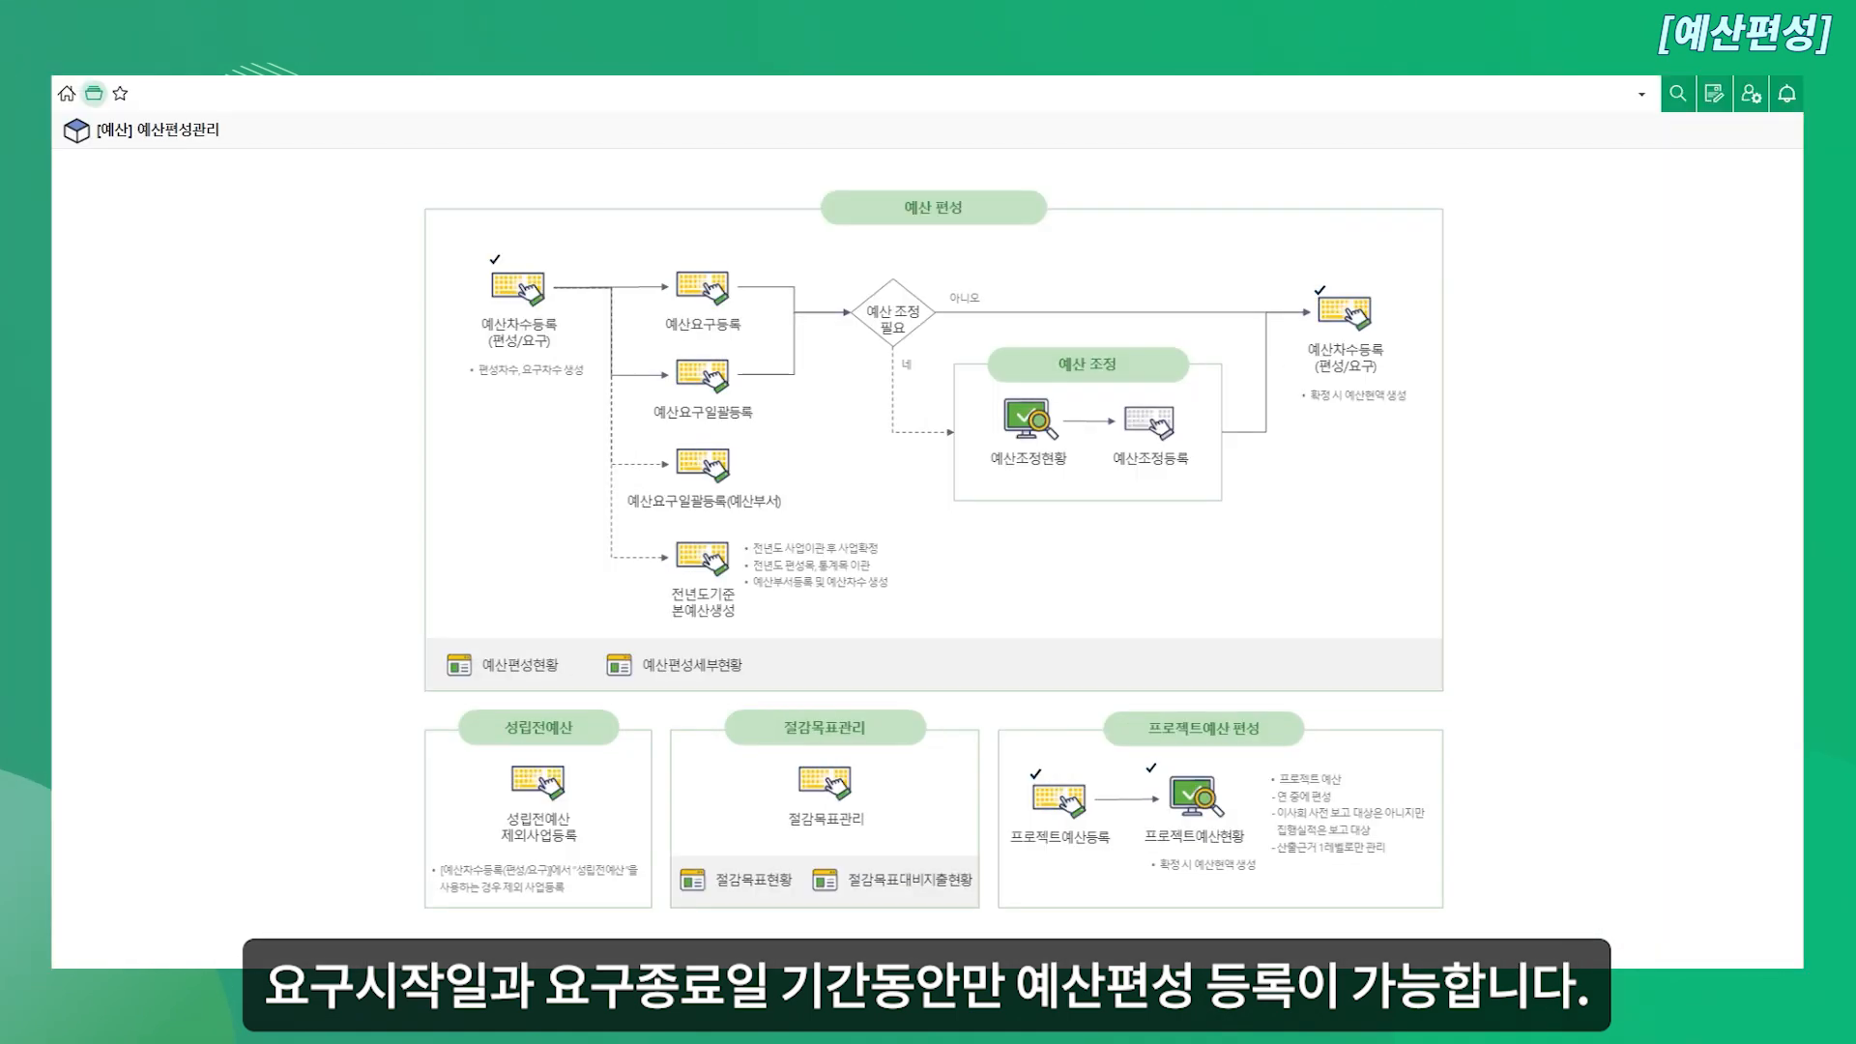
Step: Open the 예산요구등록 screen and bring up the code lookup for the 편성목 field
left_click(698, 287)
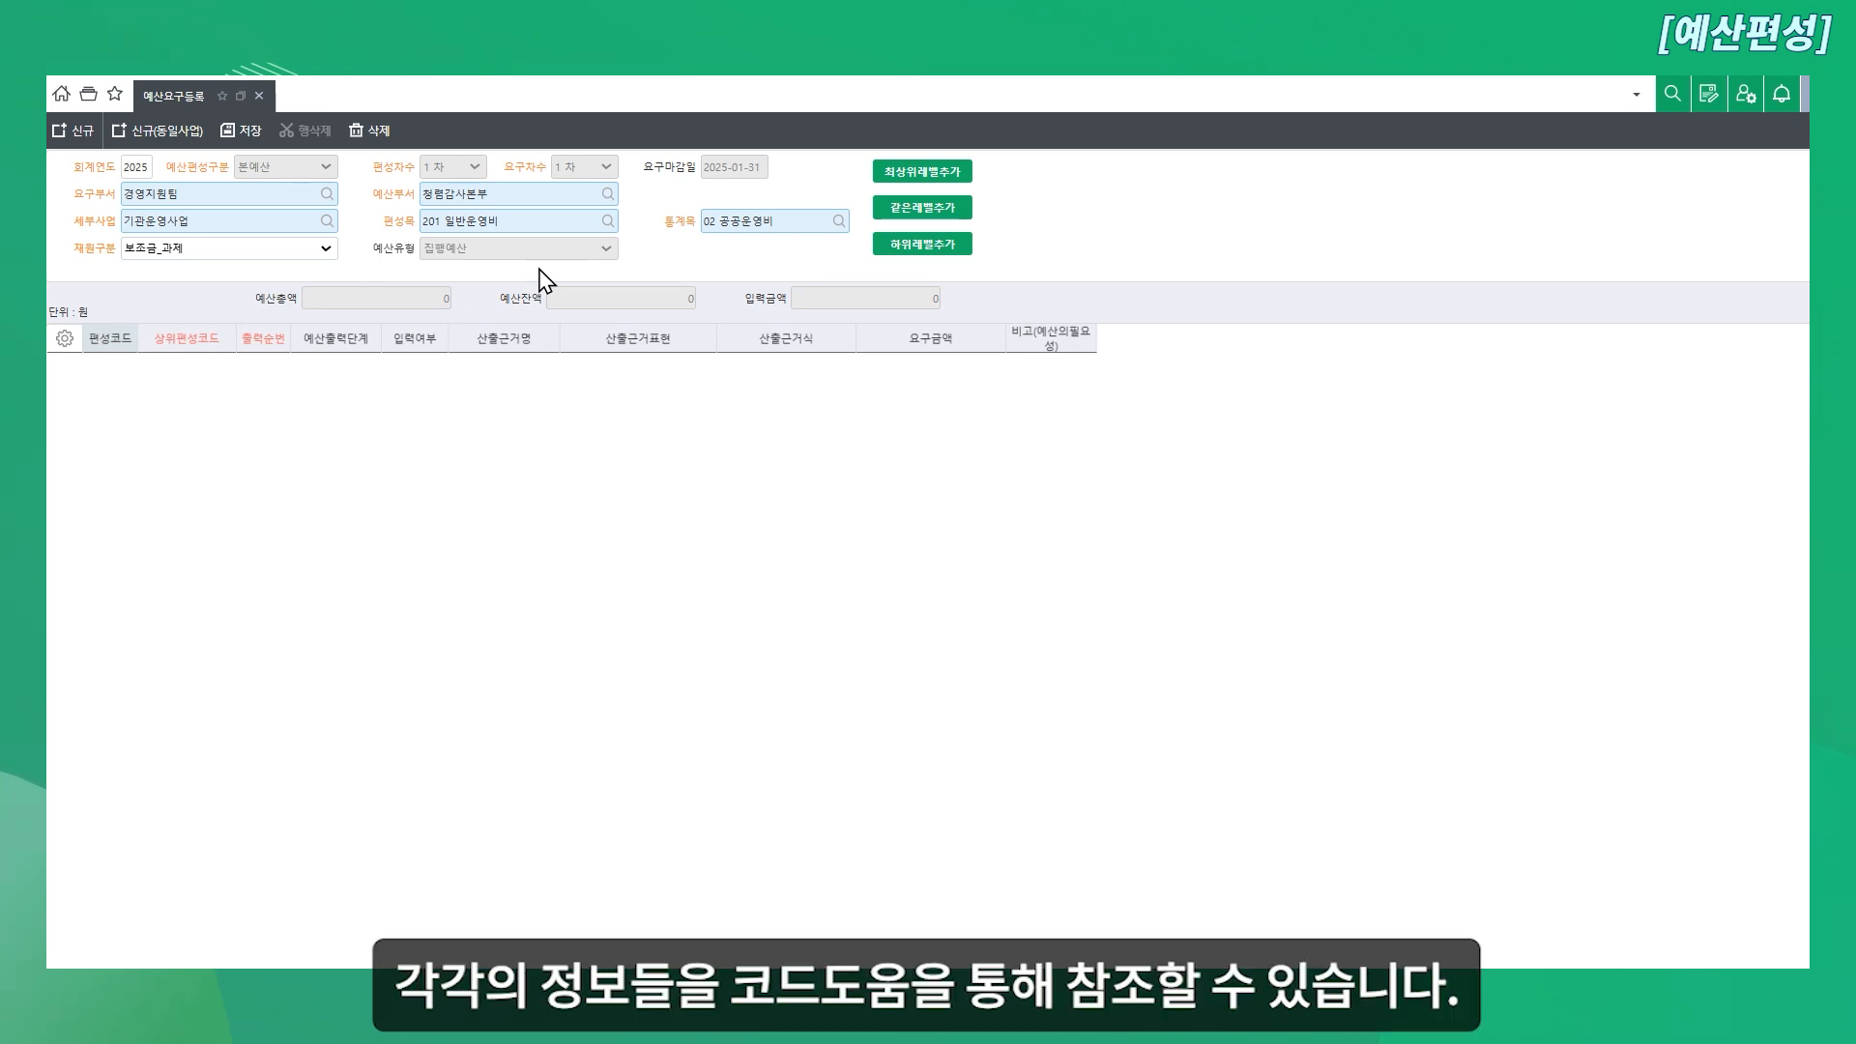
double_click(515, 224)
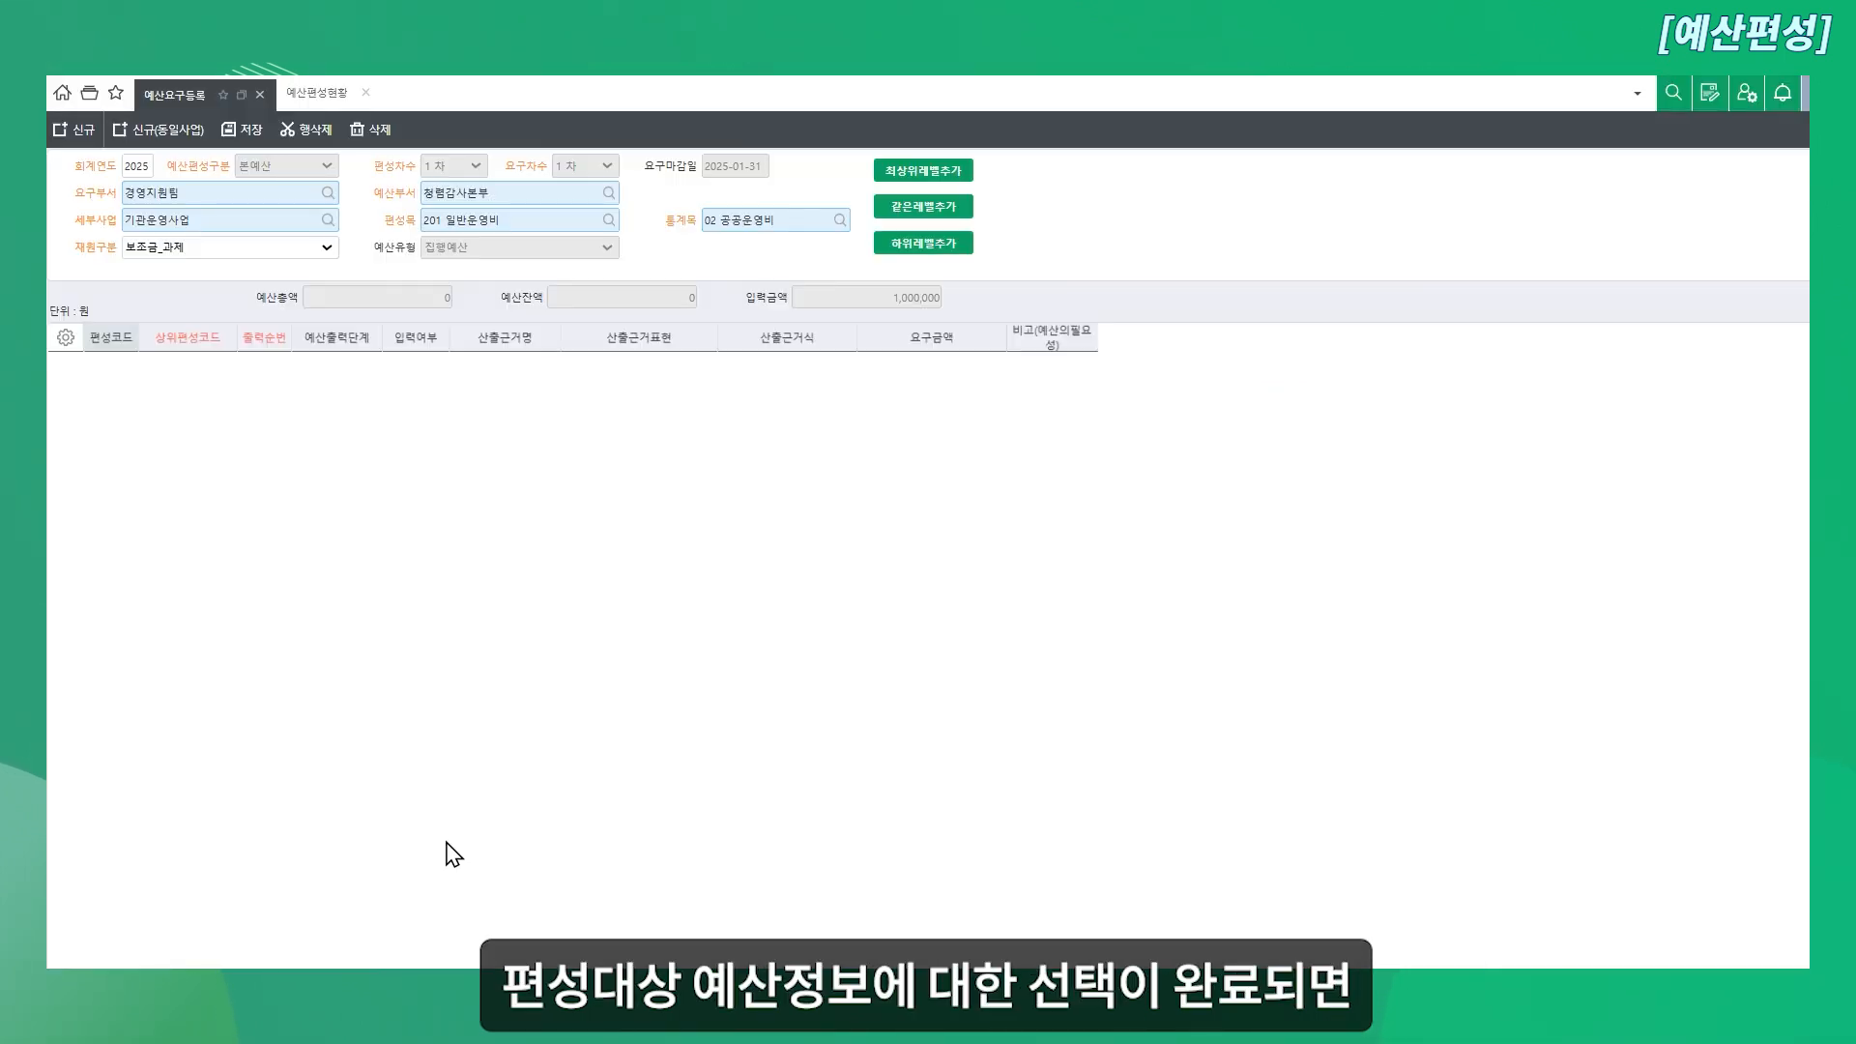
Step: Add a top-level row to the request sheet, set its 출력순번 to 1 and enable 입력여부
left_click(927, 174)
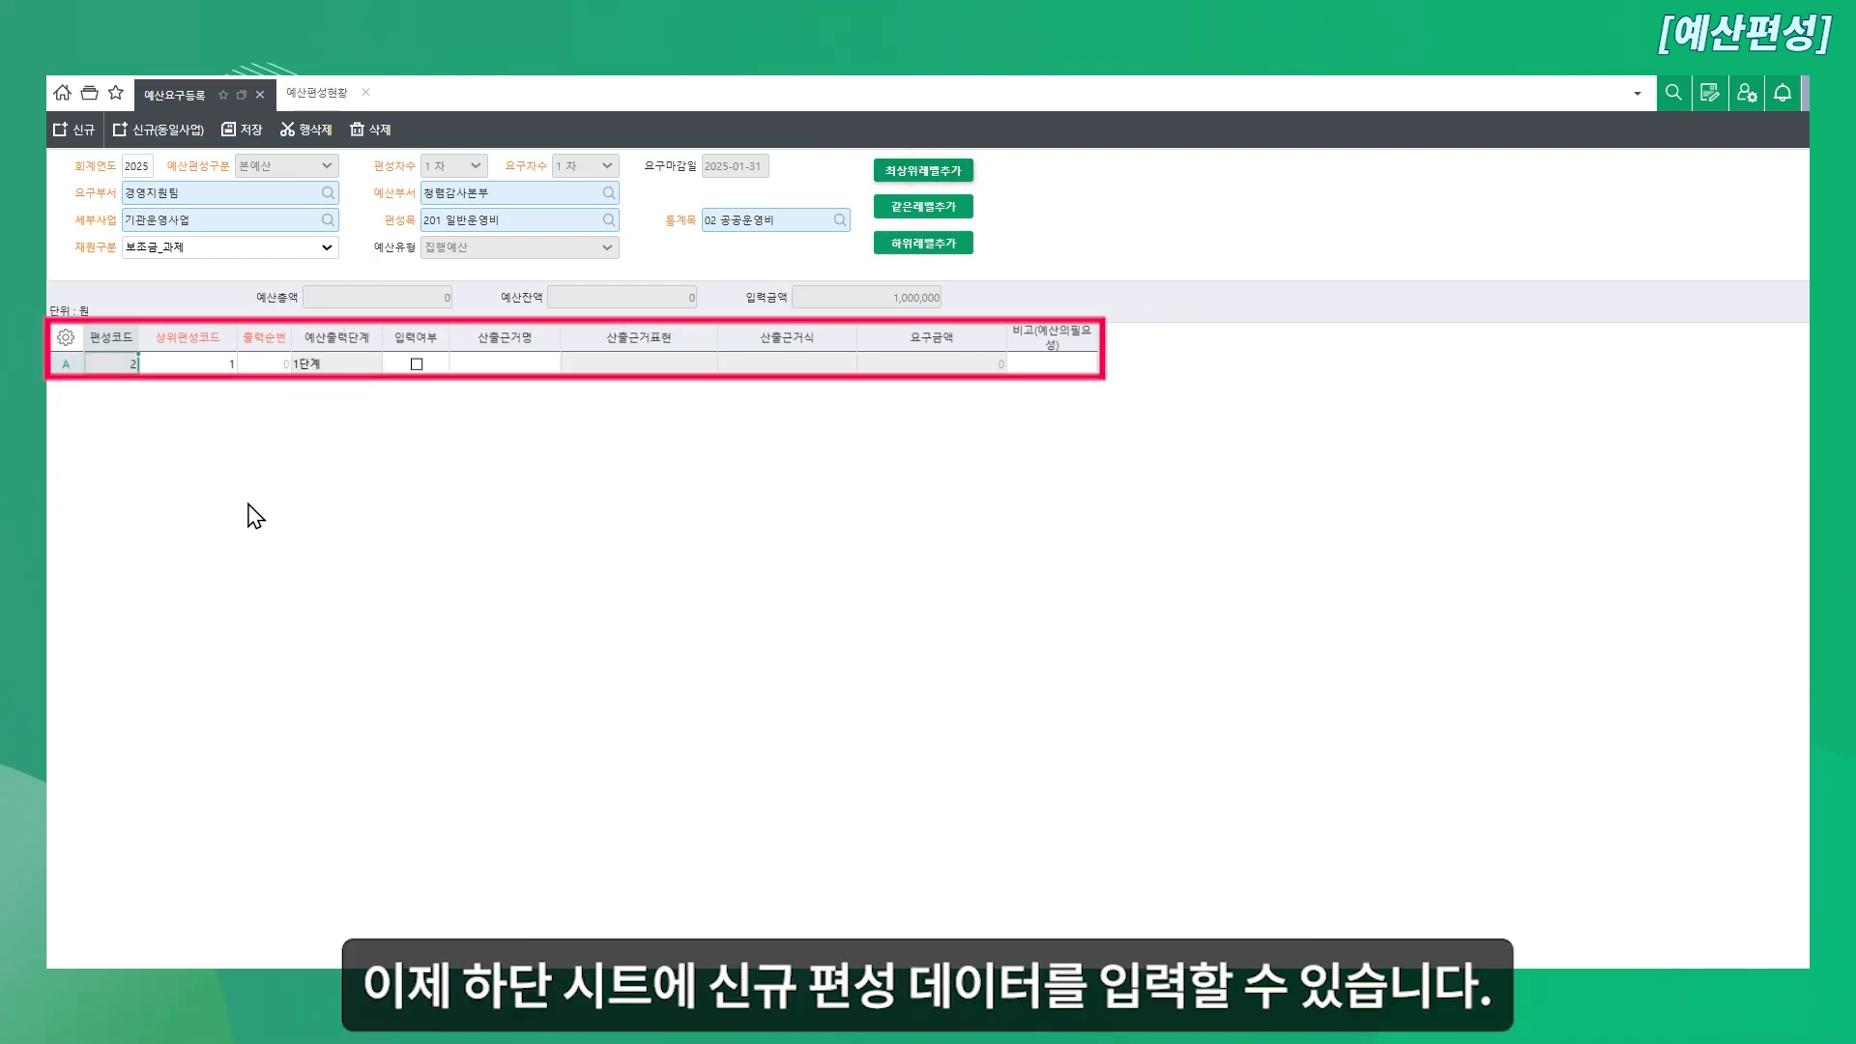
left_click(264, 364)
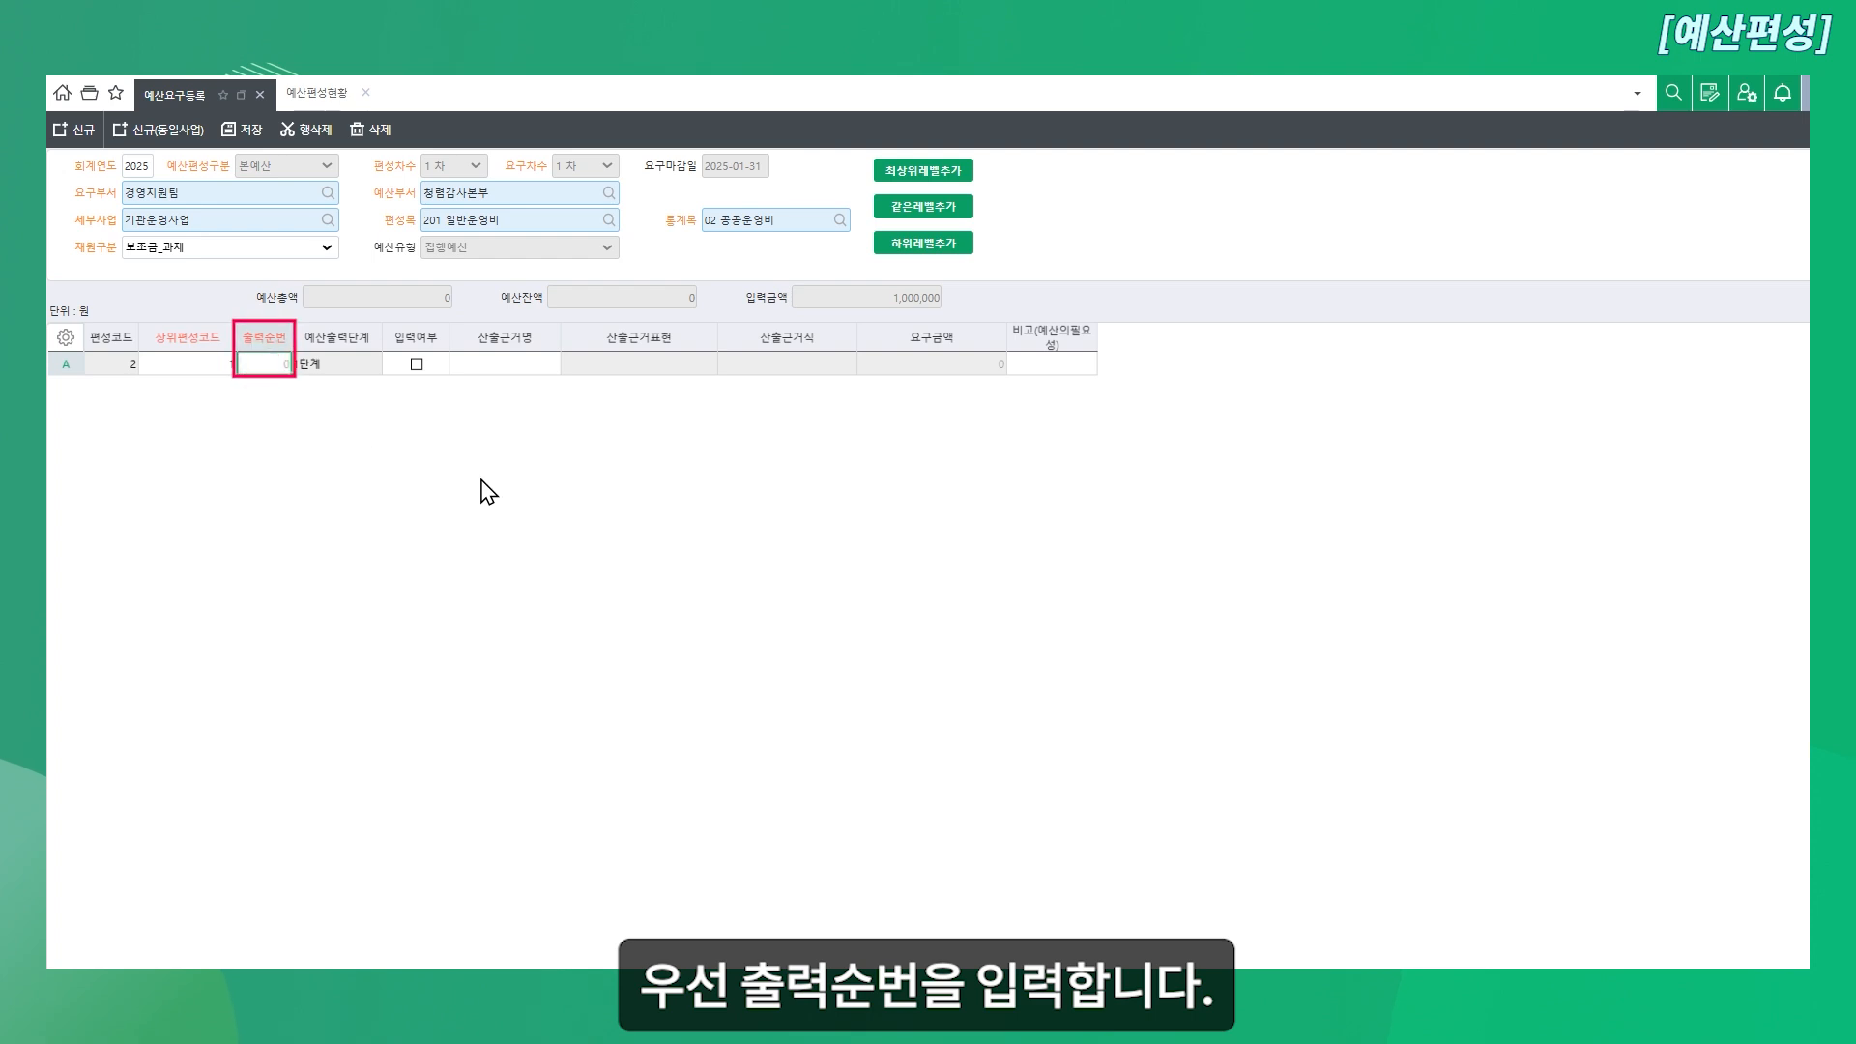
type("1")
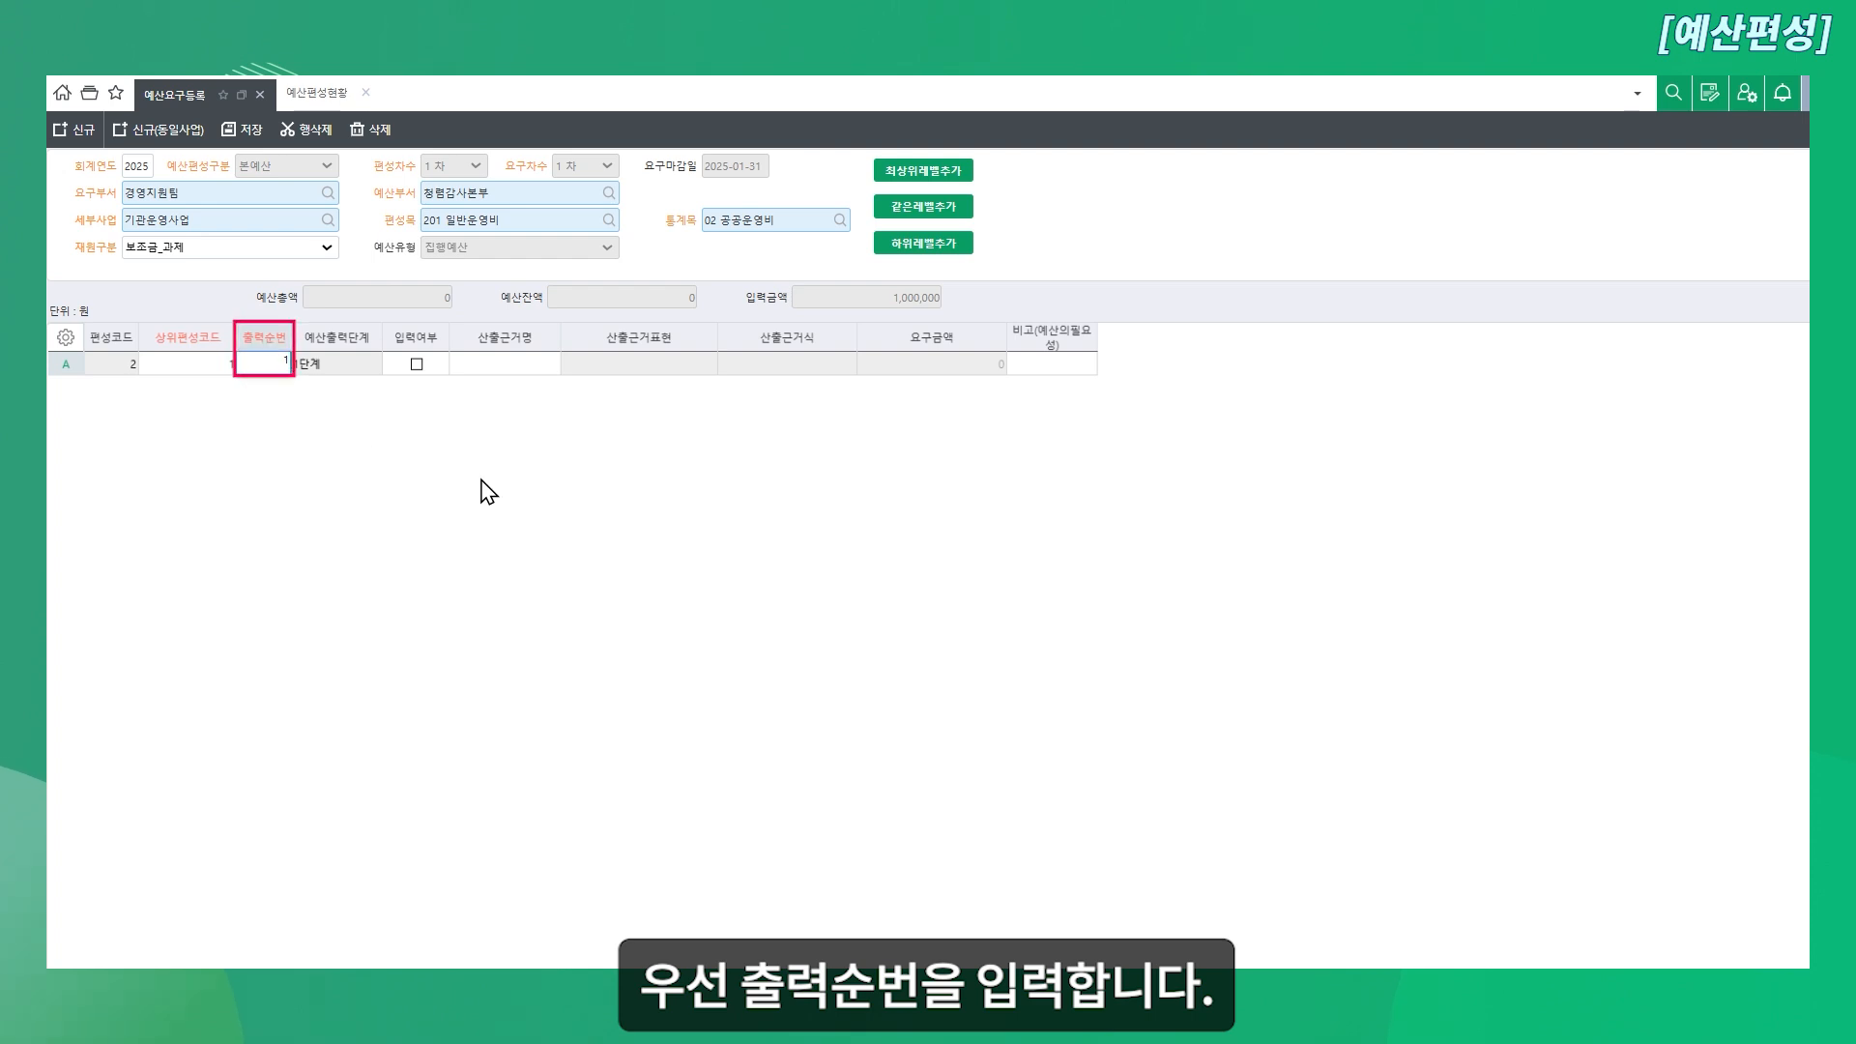
left_click(419, 365)
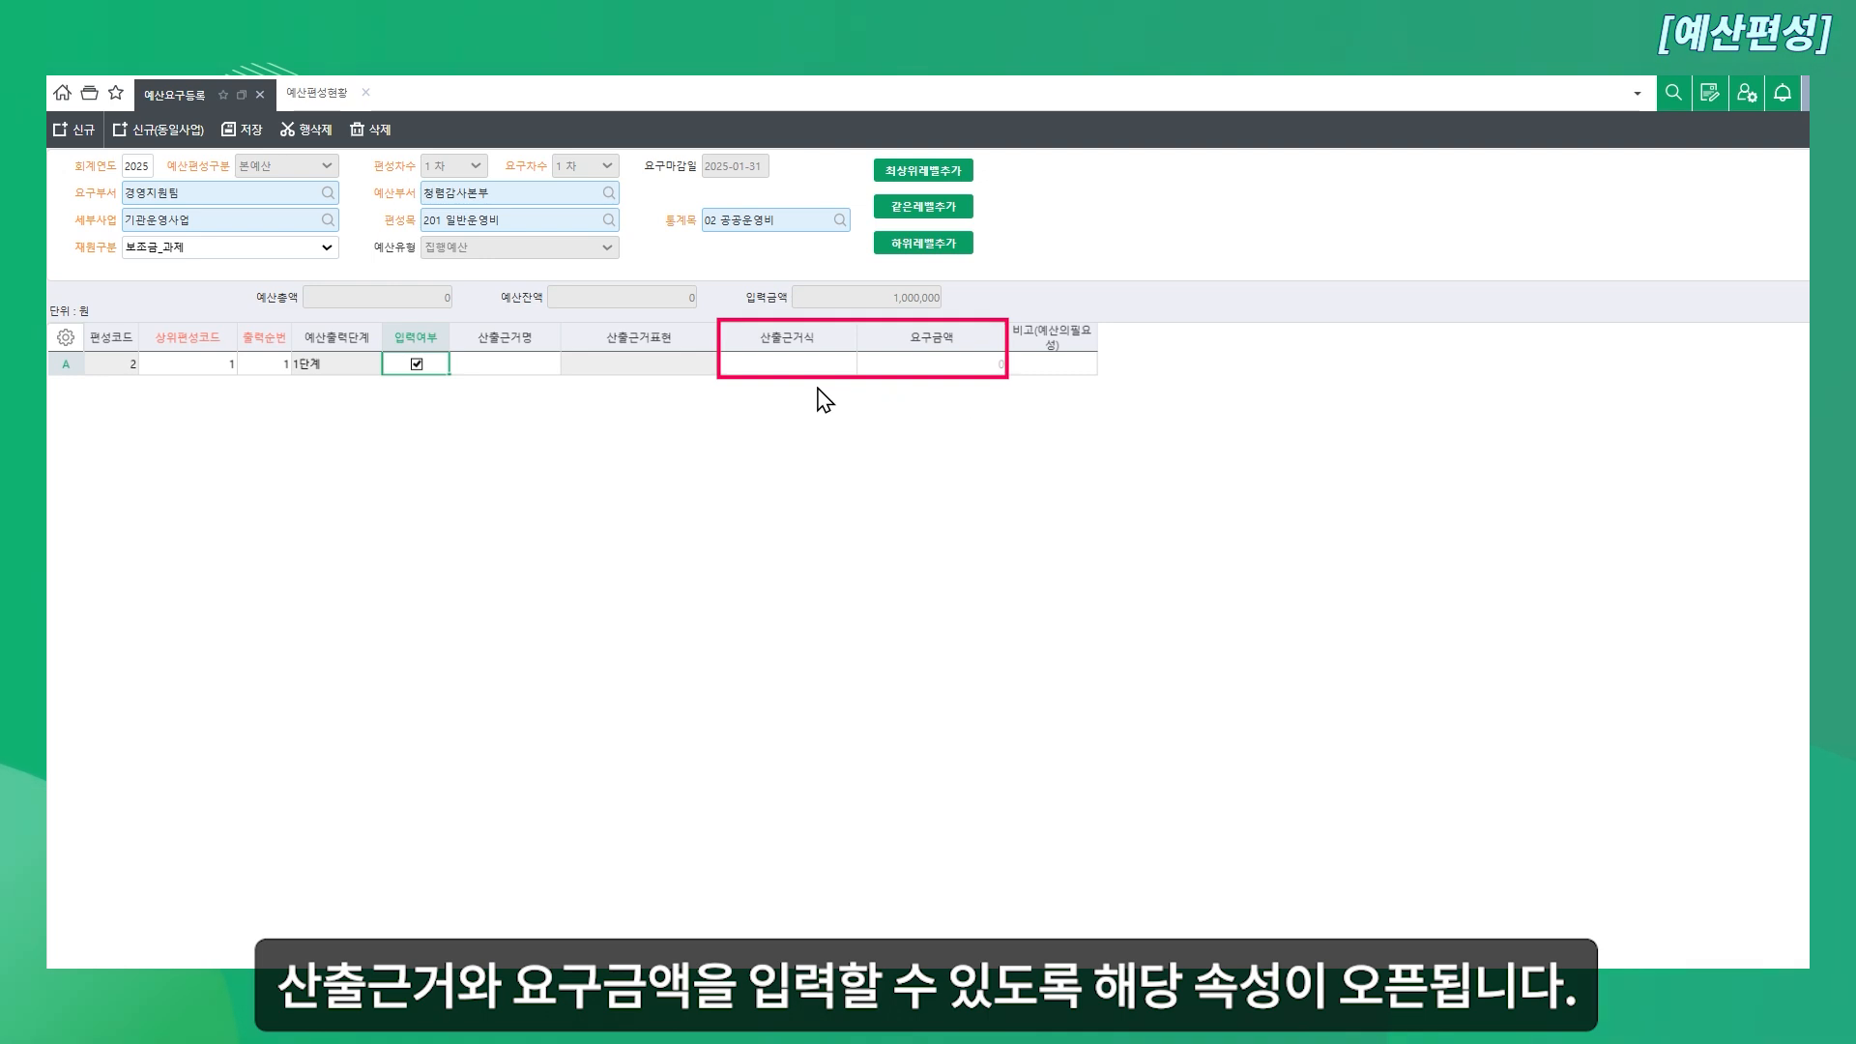
Step: Name the first-level row's 산출근거명 "25년 예산" and enter the 산출근거식 "100식 * 10000원"
left_click(535, 364)
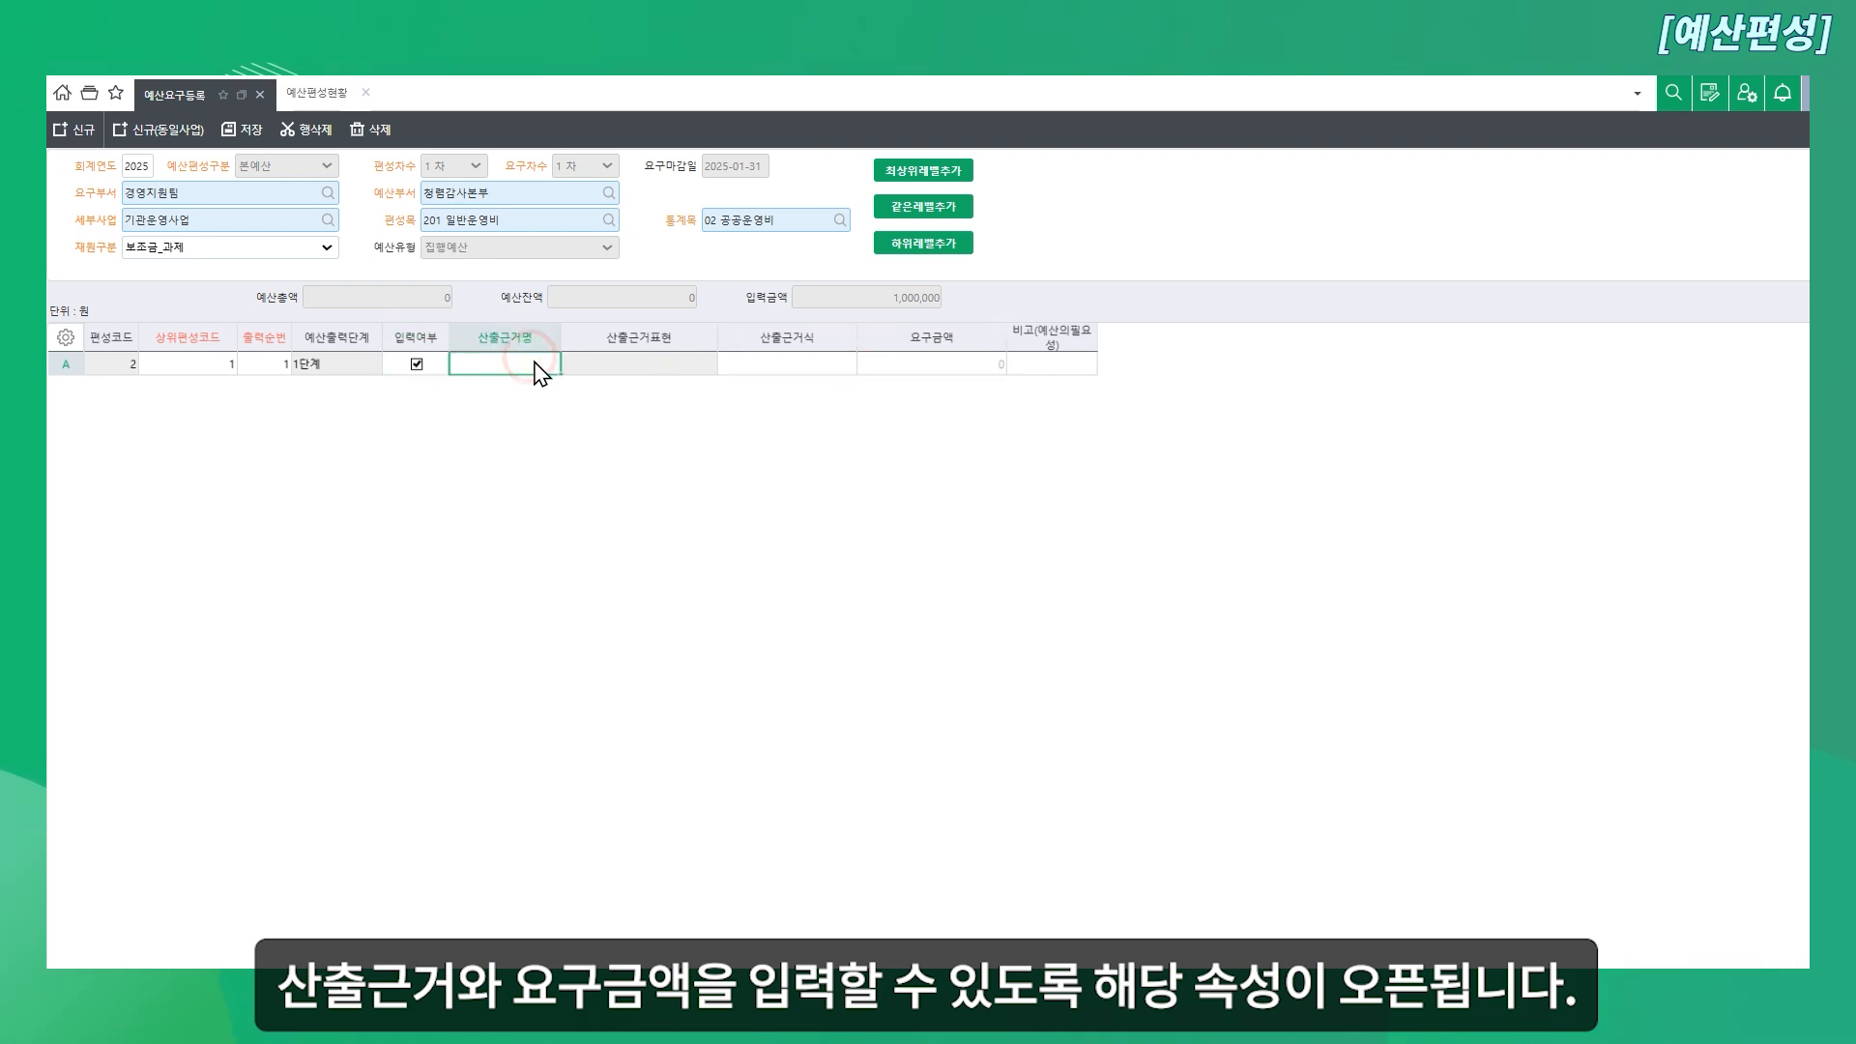
type("25년 옛")
key("Tab")
key("Tab")
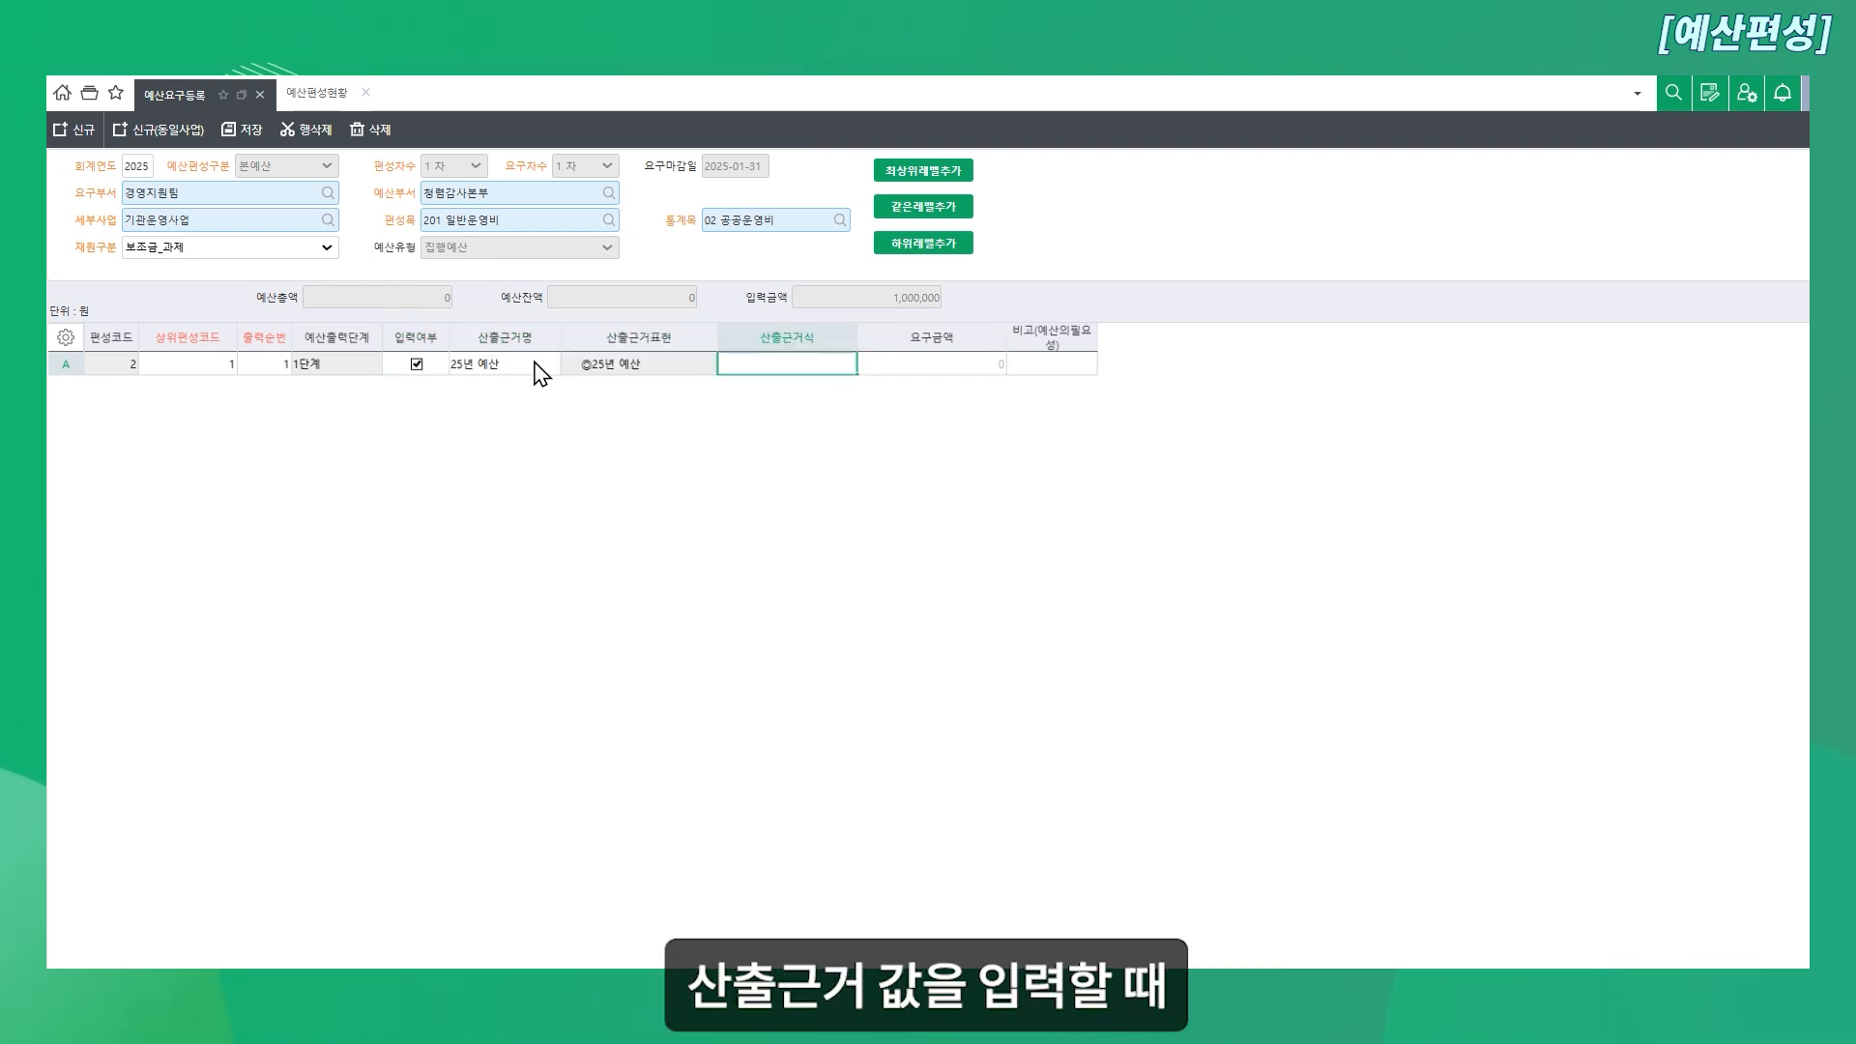
type("10")
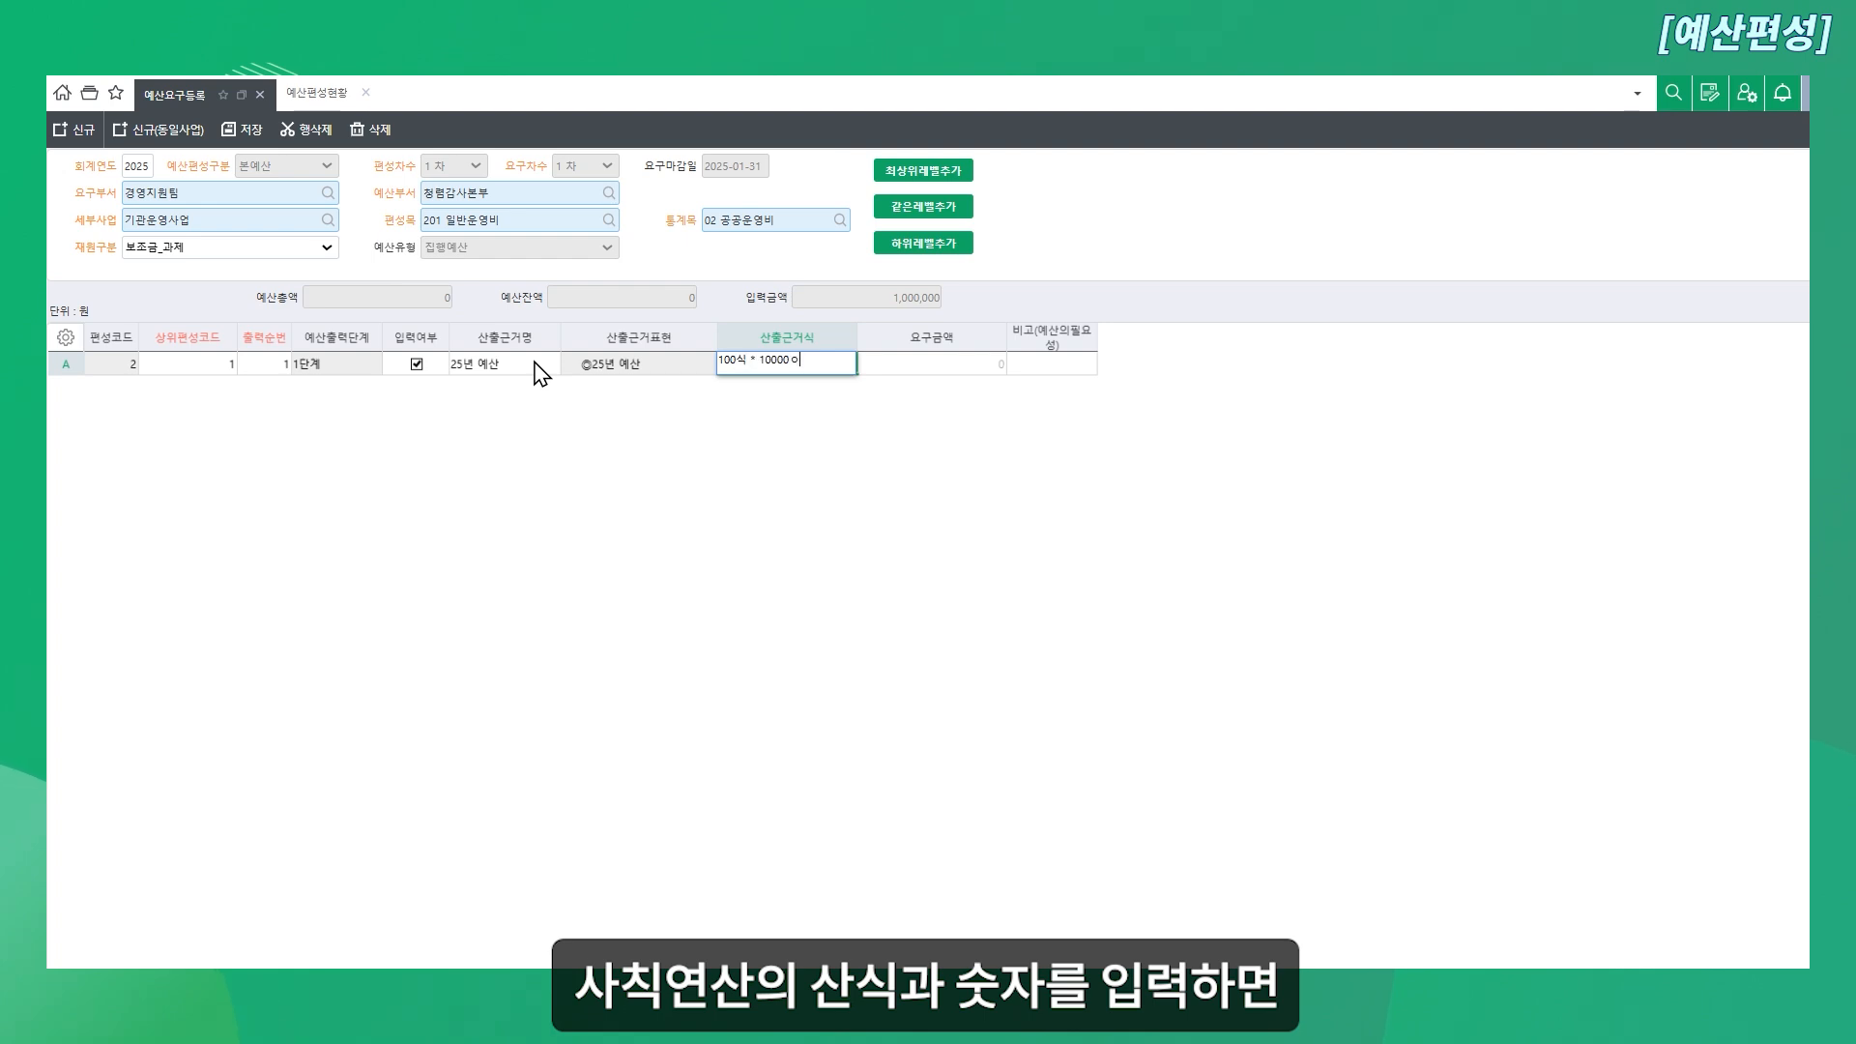
type("0식 * 10000원")
key("Tab")
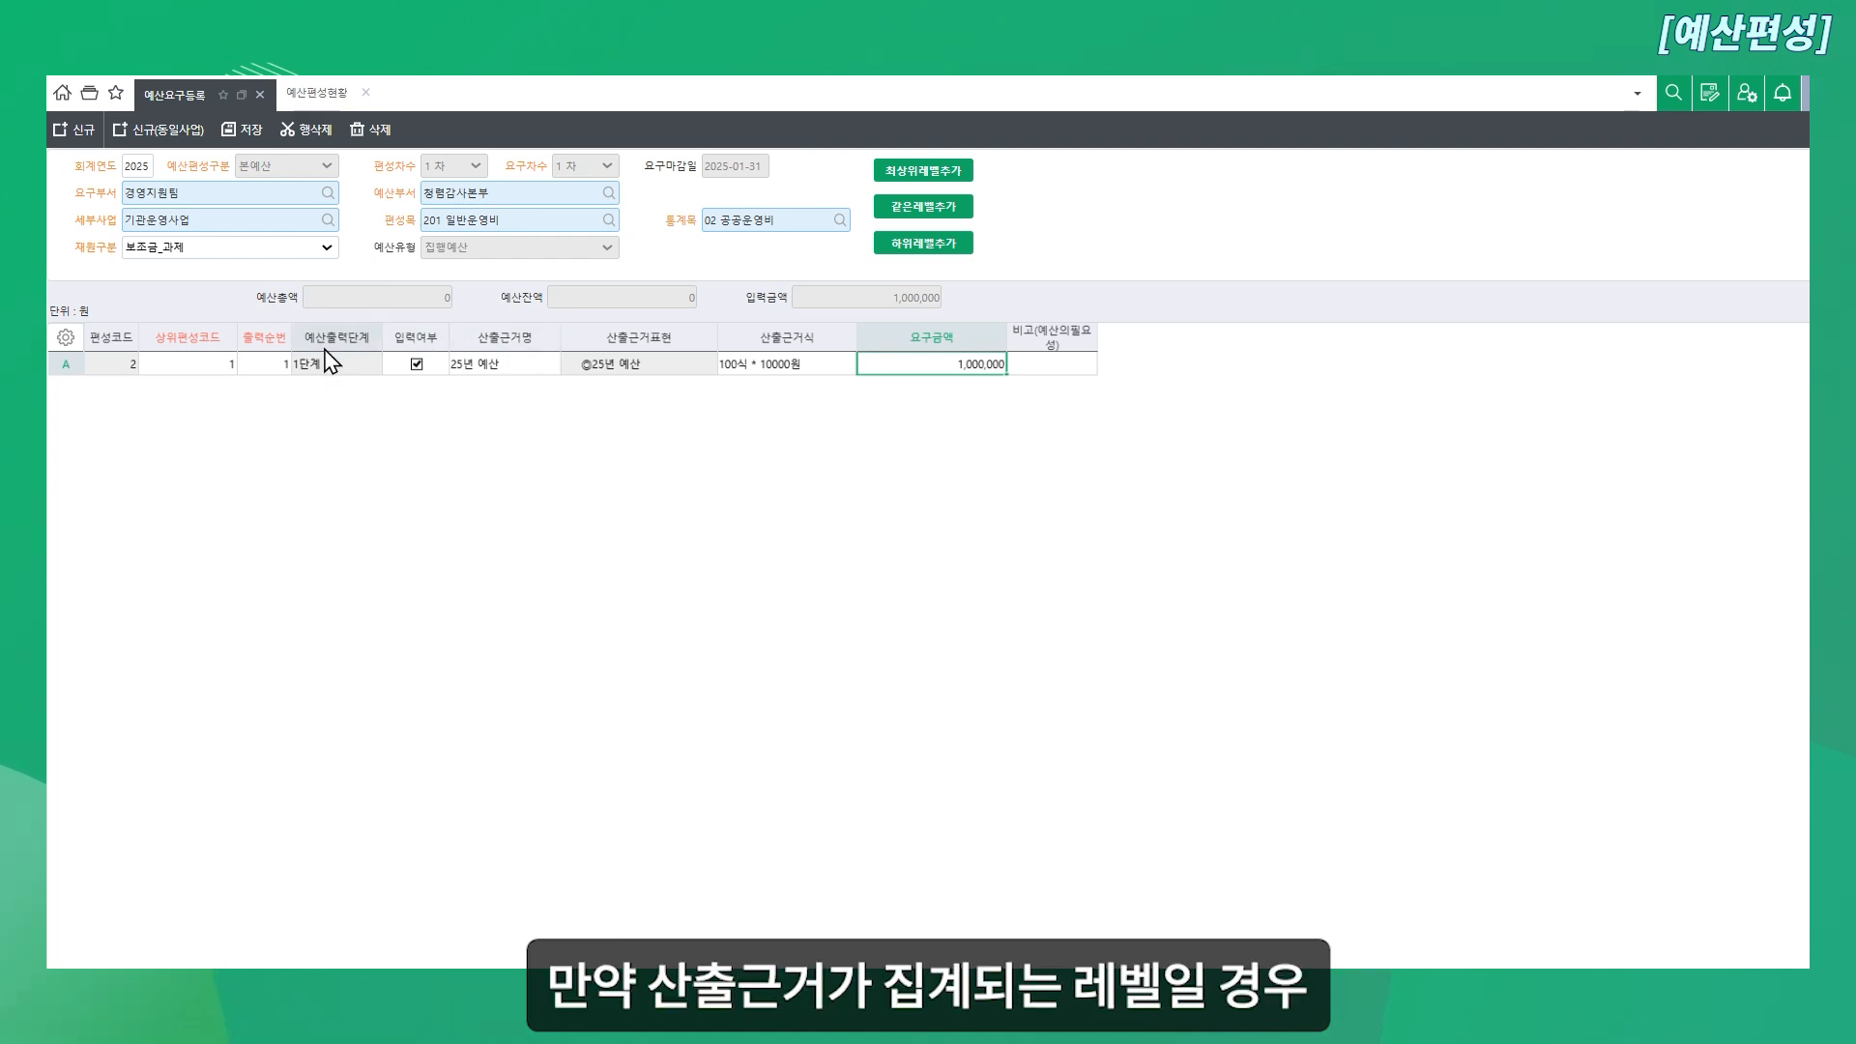
Step: Disable 입력여부 on the "25년 예산" row and add a lower-level row beneath it with 출력순번 2
left_click(417, 363)
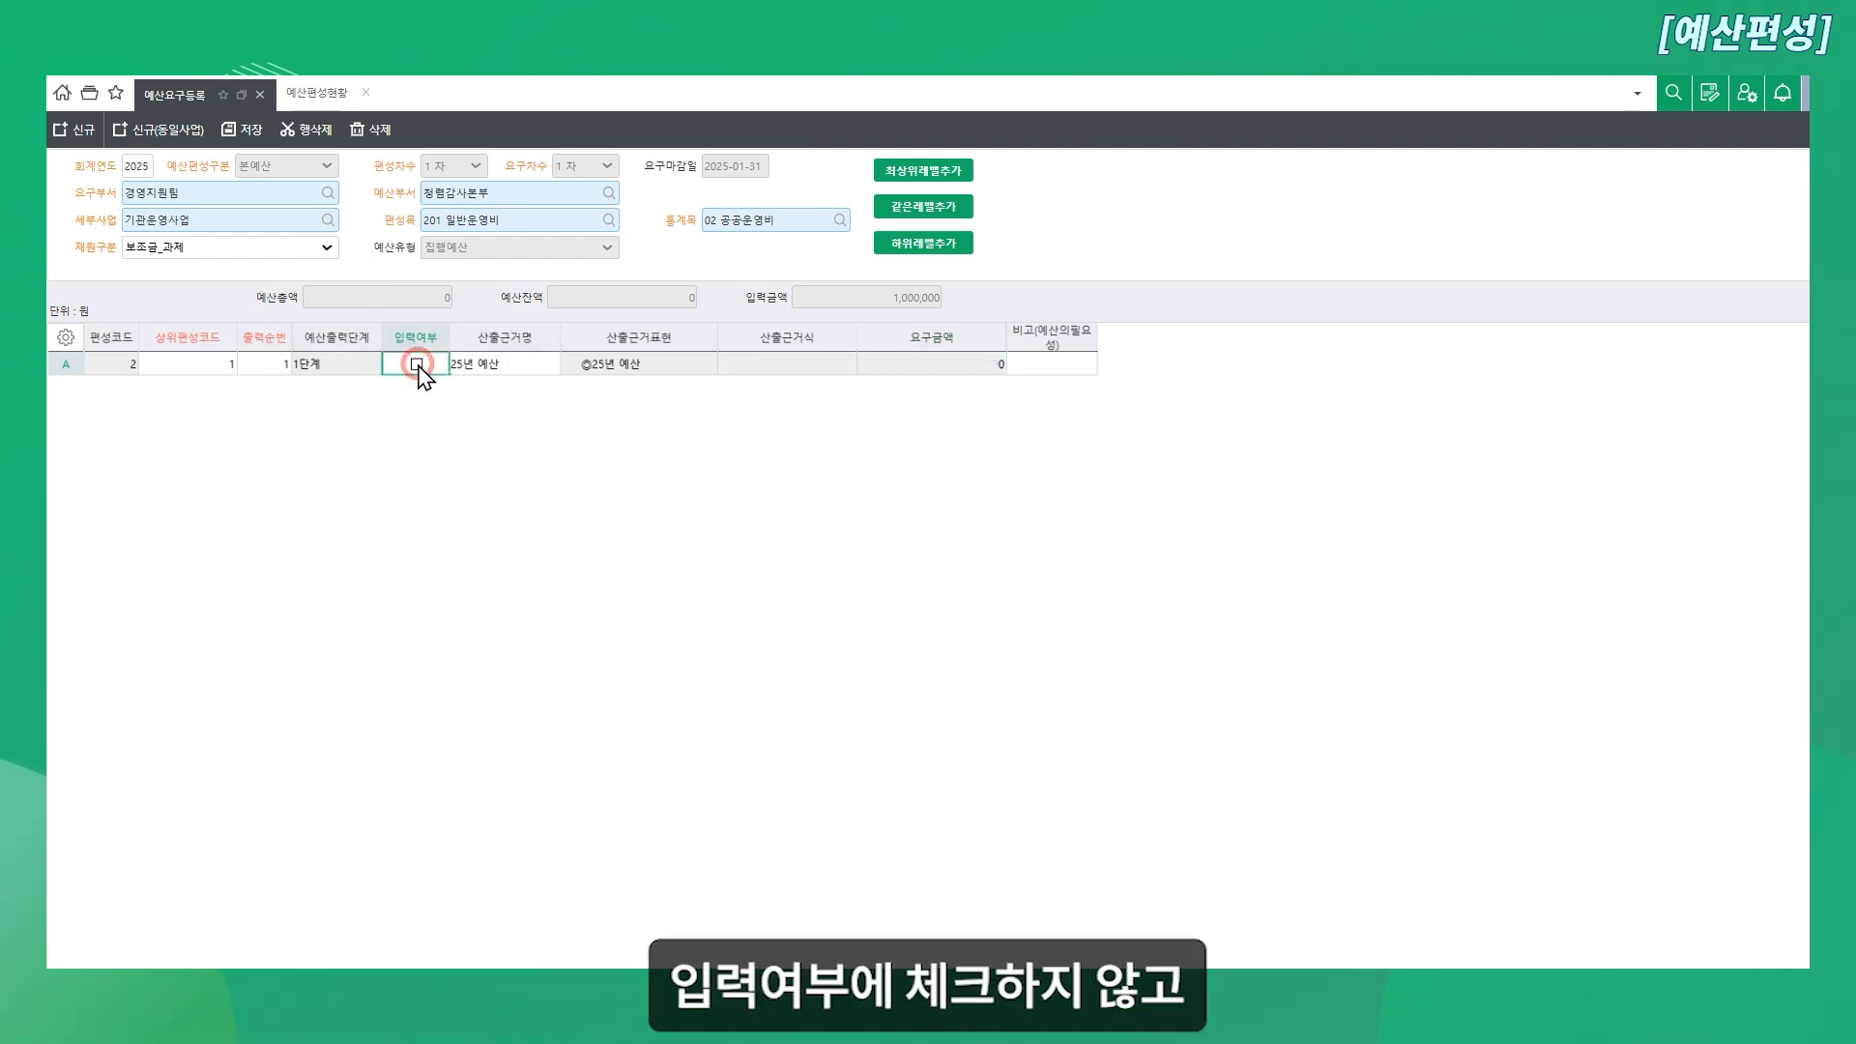
left_click(65, 364)
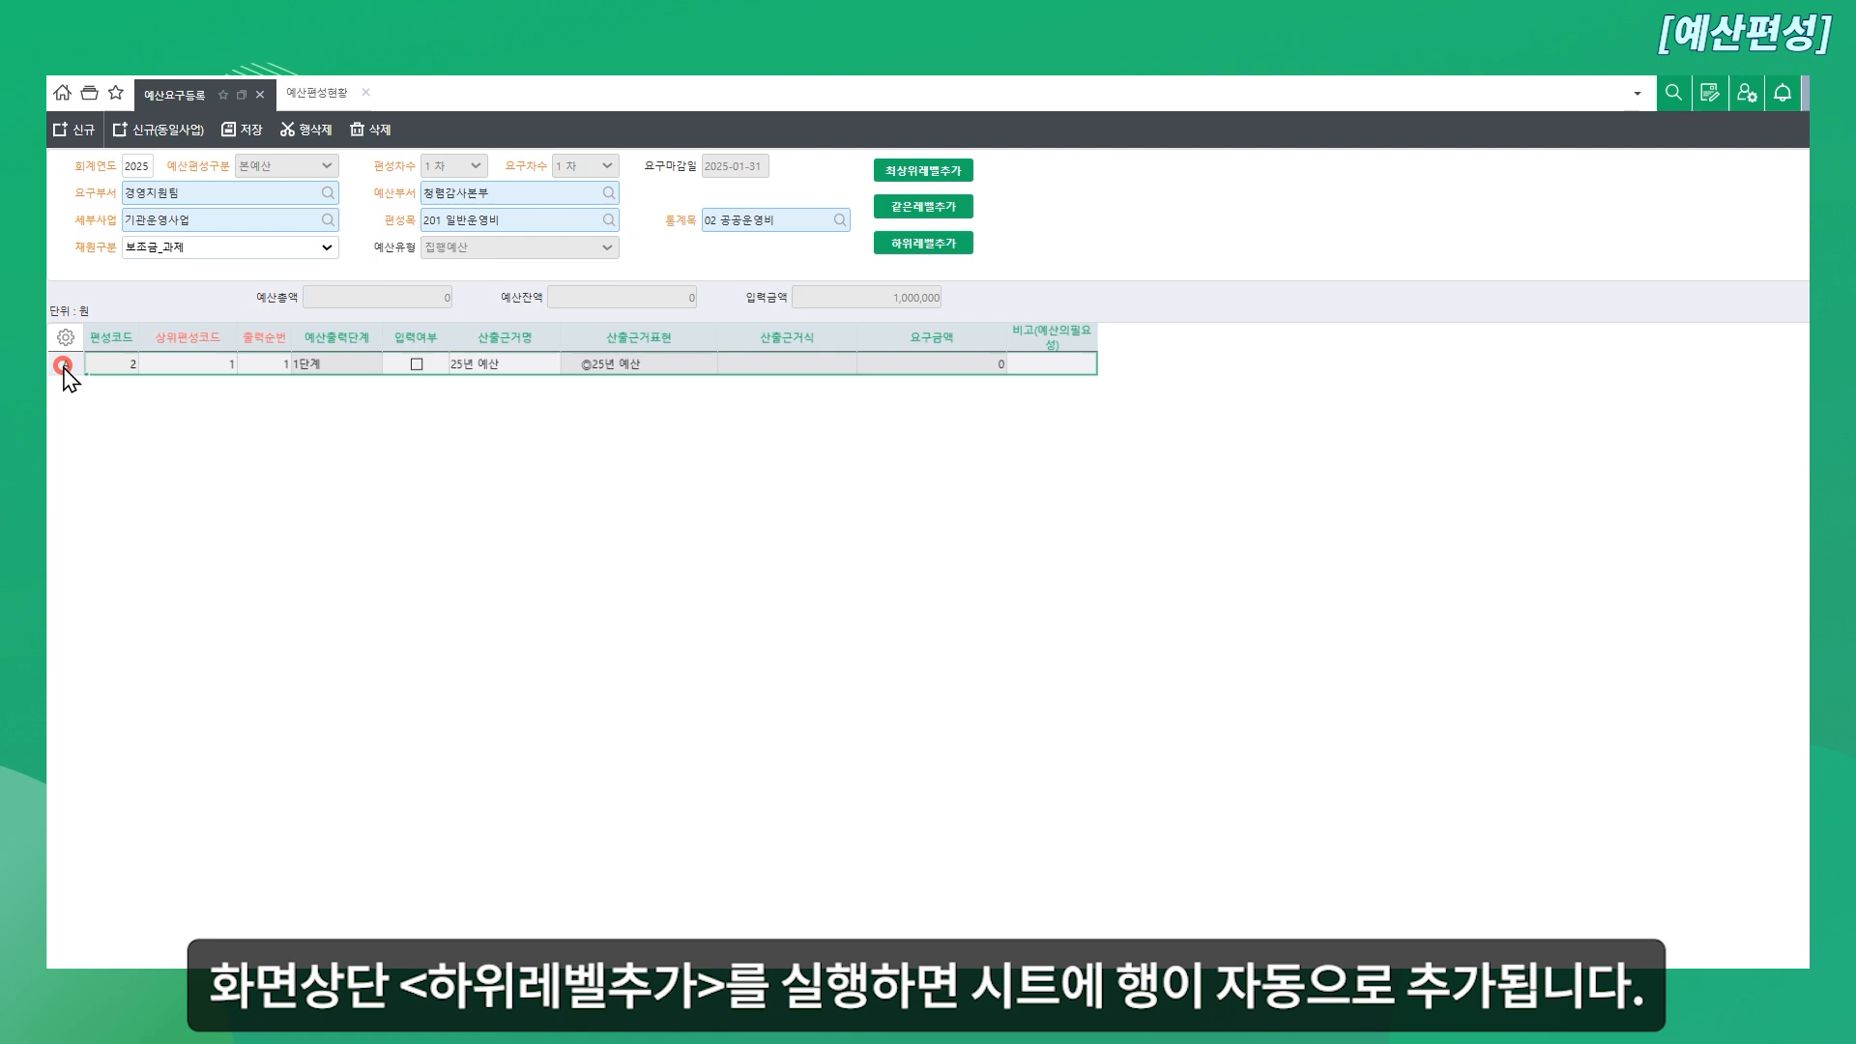
left_click(924, 243)
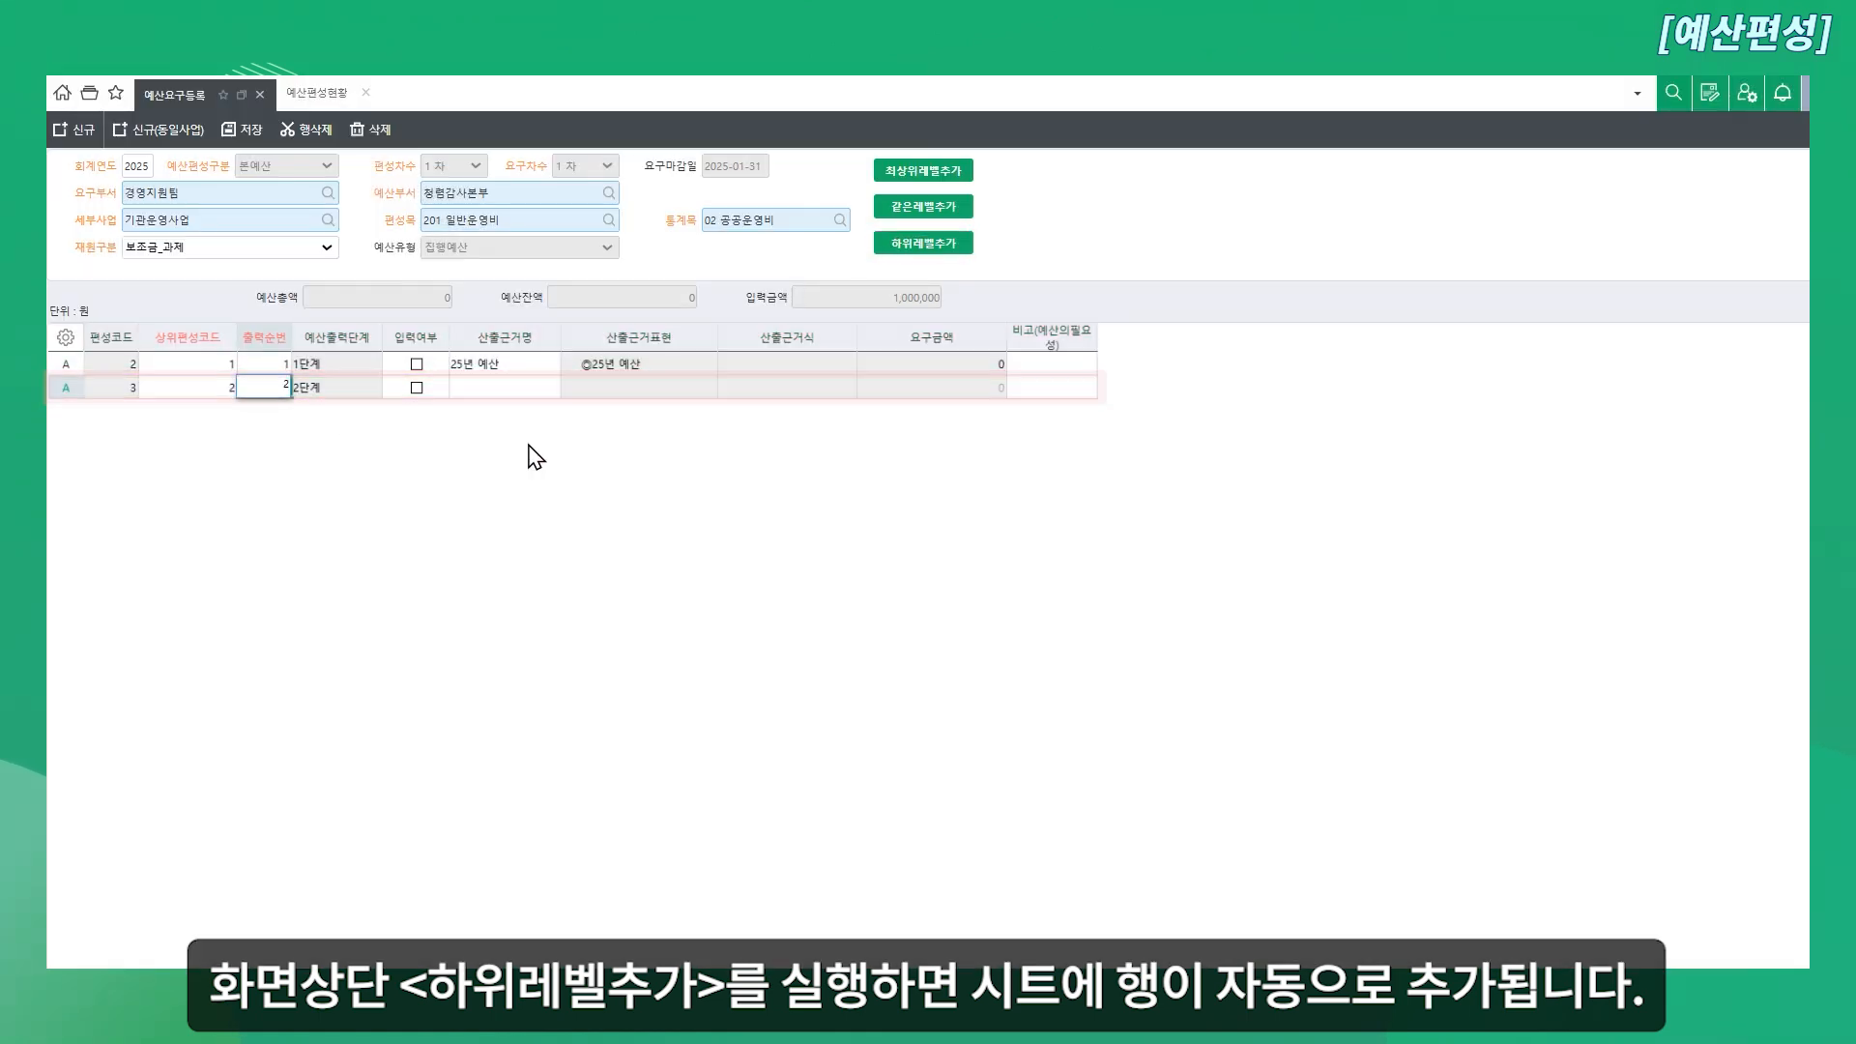
Step: Enable 입력여부 on the second-level row and enter the name "25년 예산편성" and formula "100식 * 10000원"
left_click(417, 388)
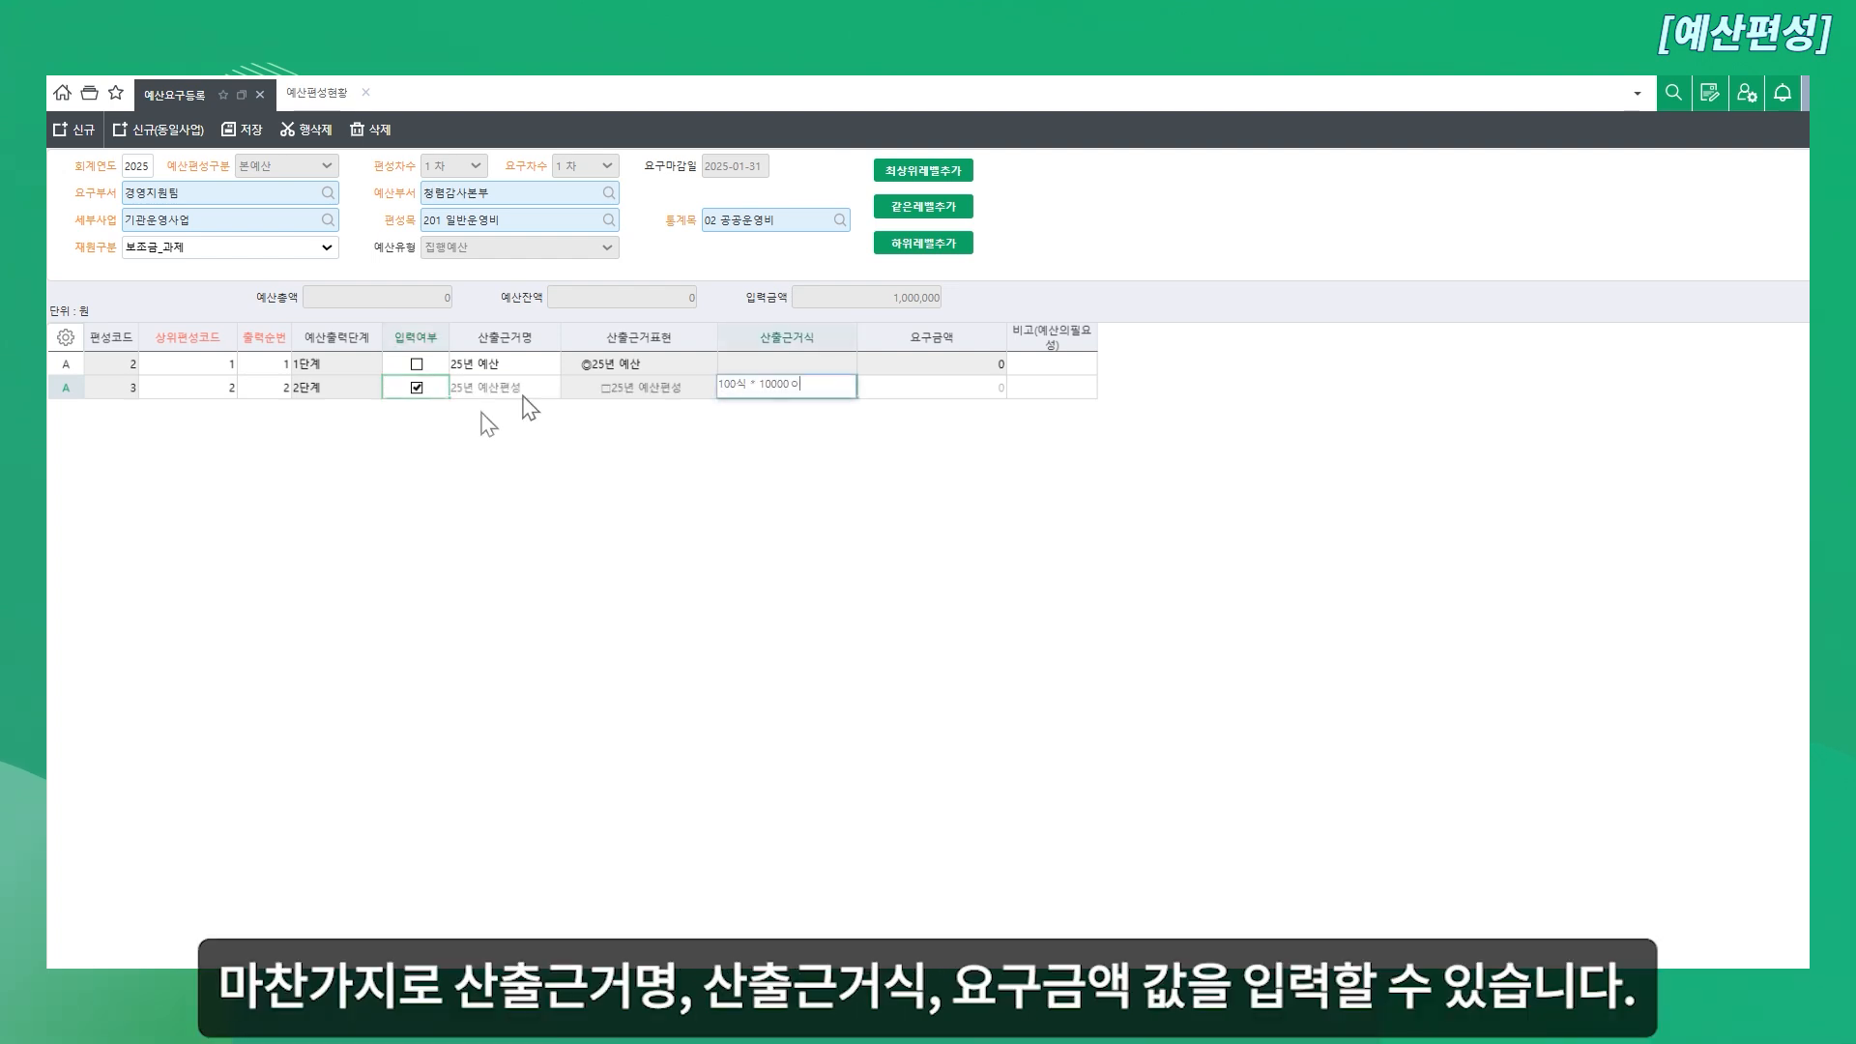
key("Tab")
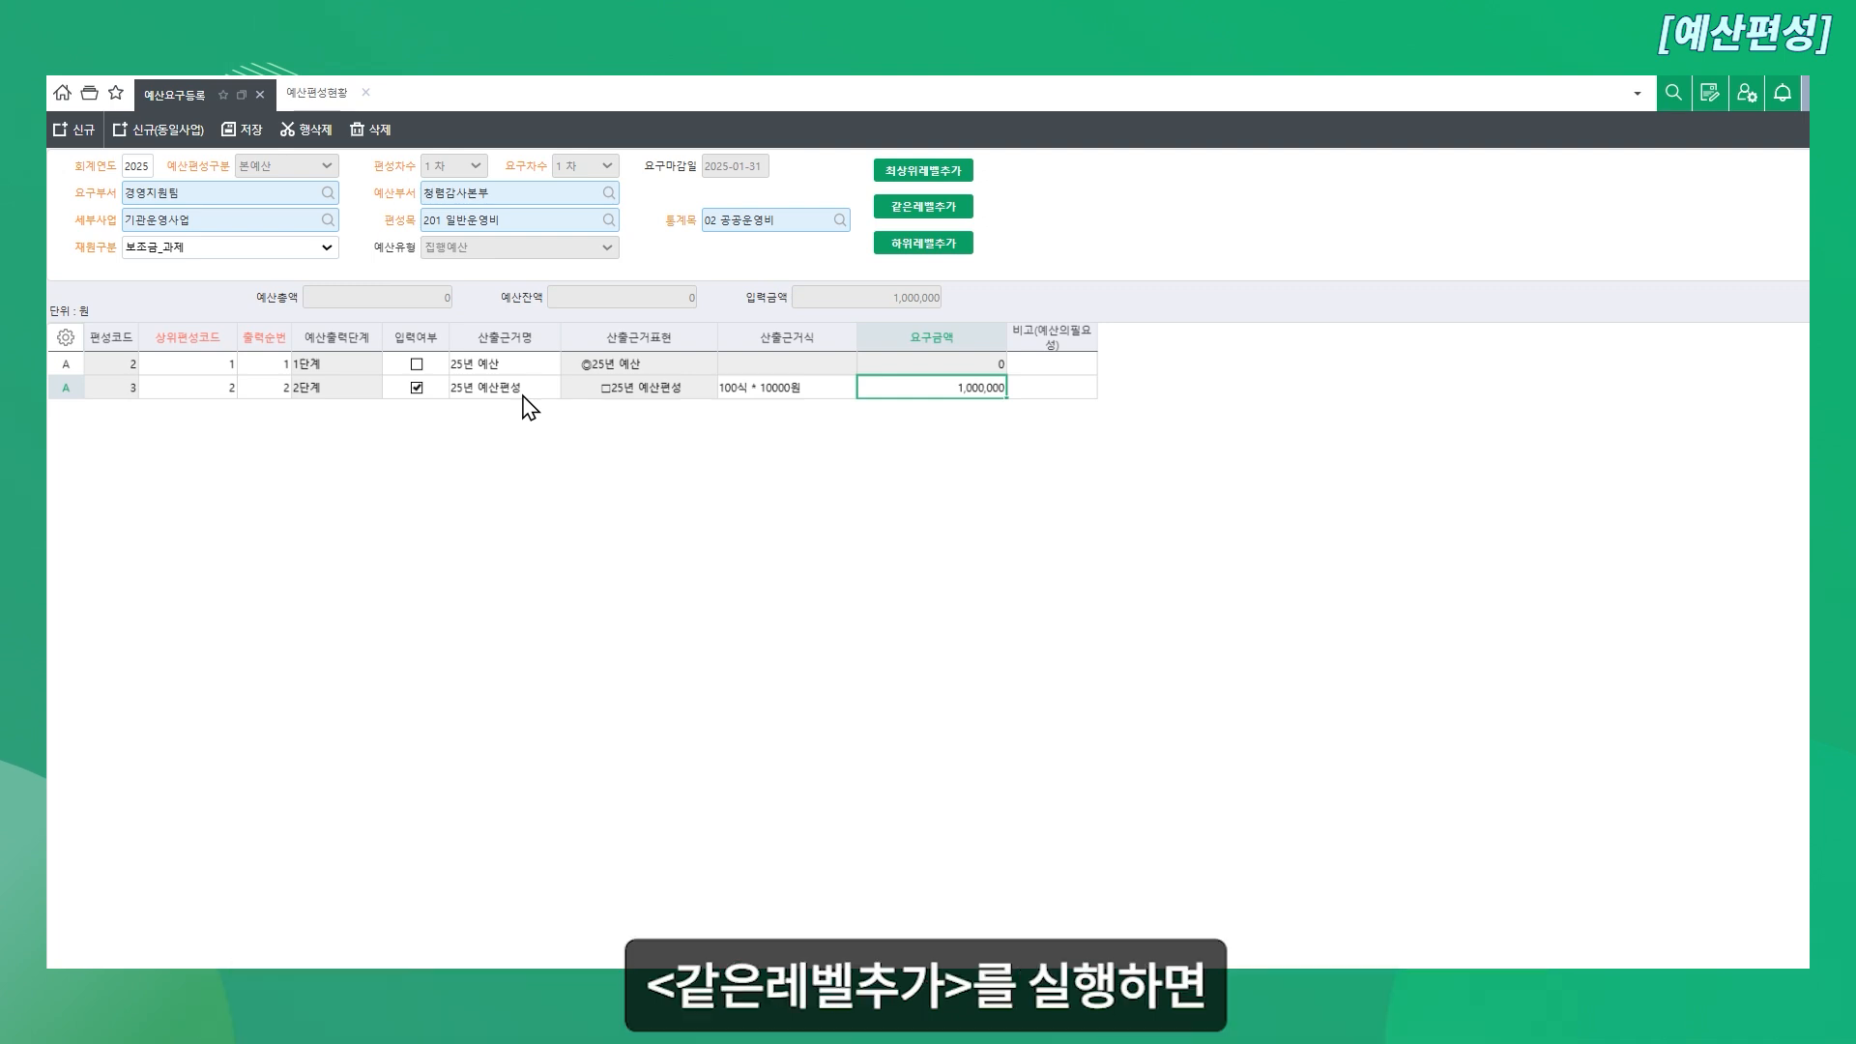
Step: Add another row at the same level, enable 입력여부, and enter the name "25년 예산편성1" and formula "50식 * 5000원"
left_click(951, 208)
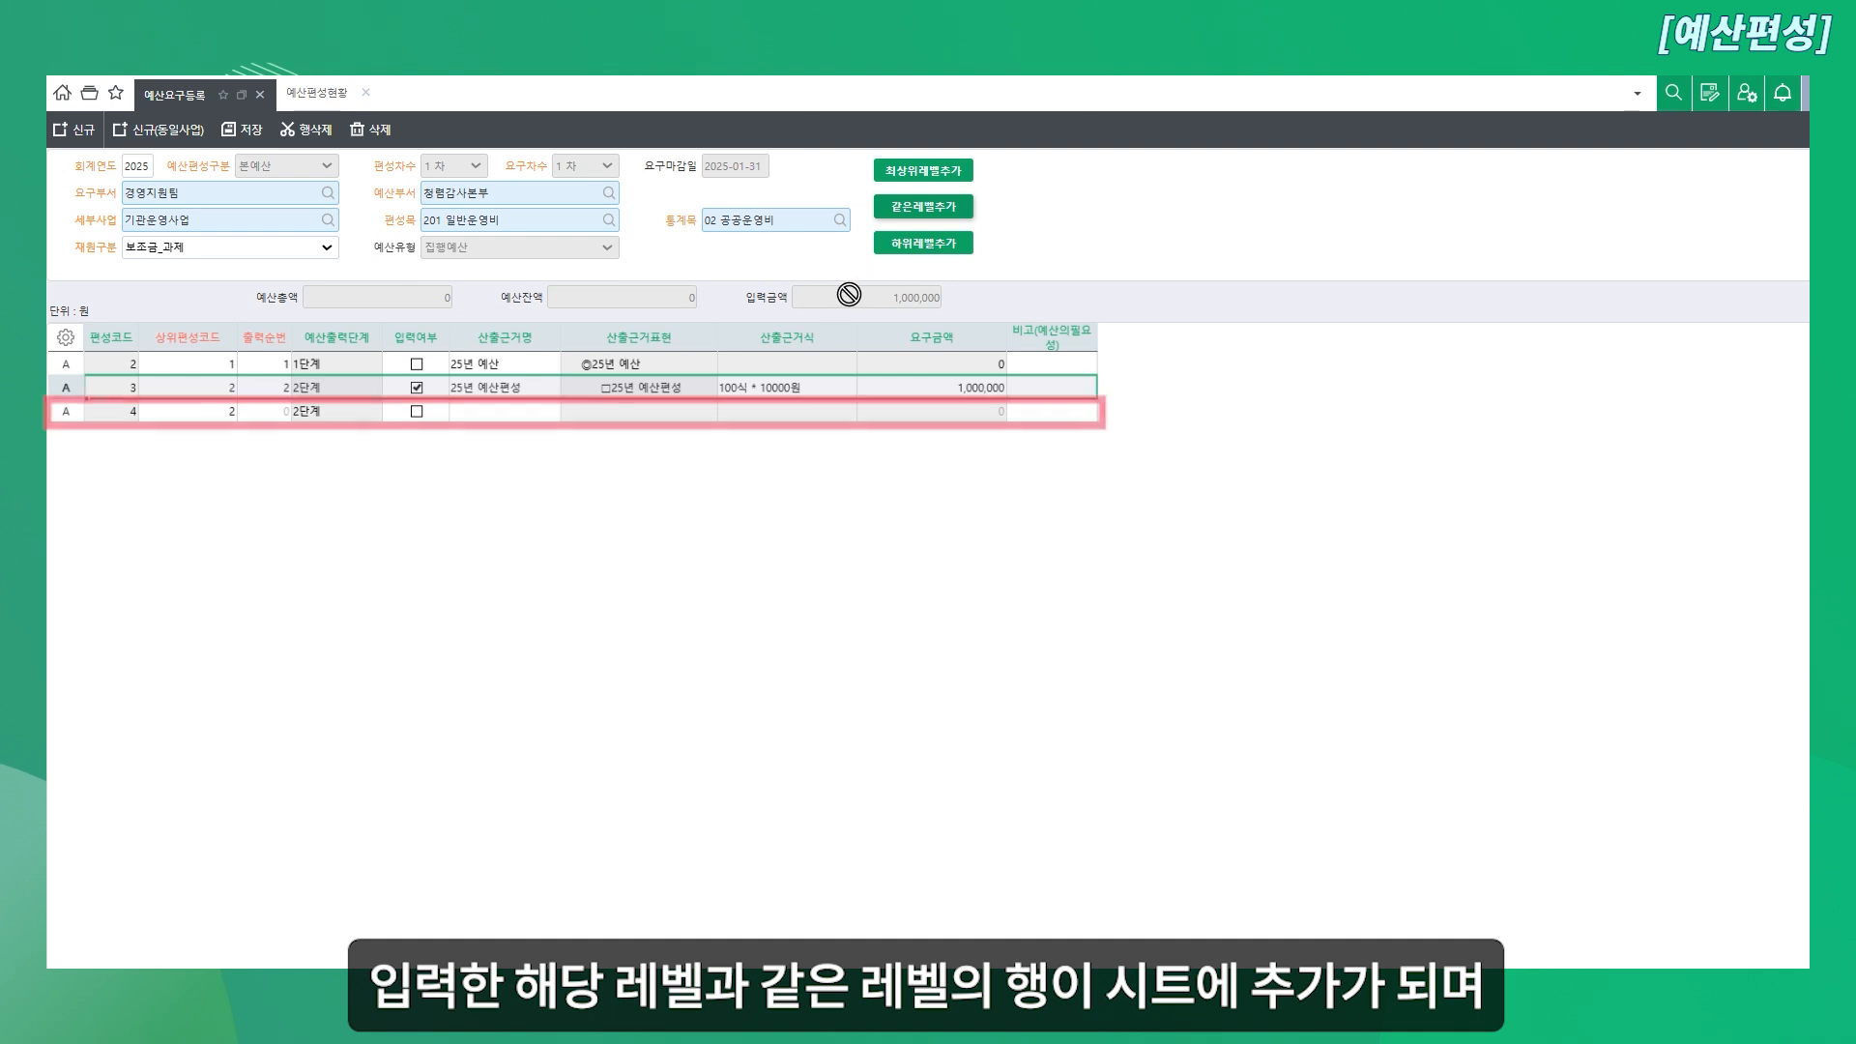
left_click(416, 410)
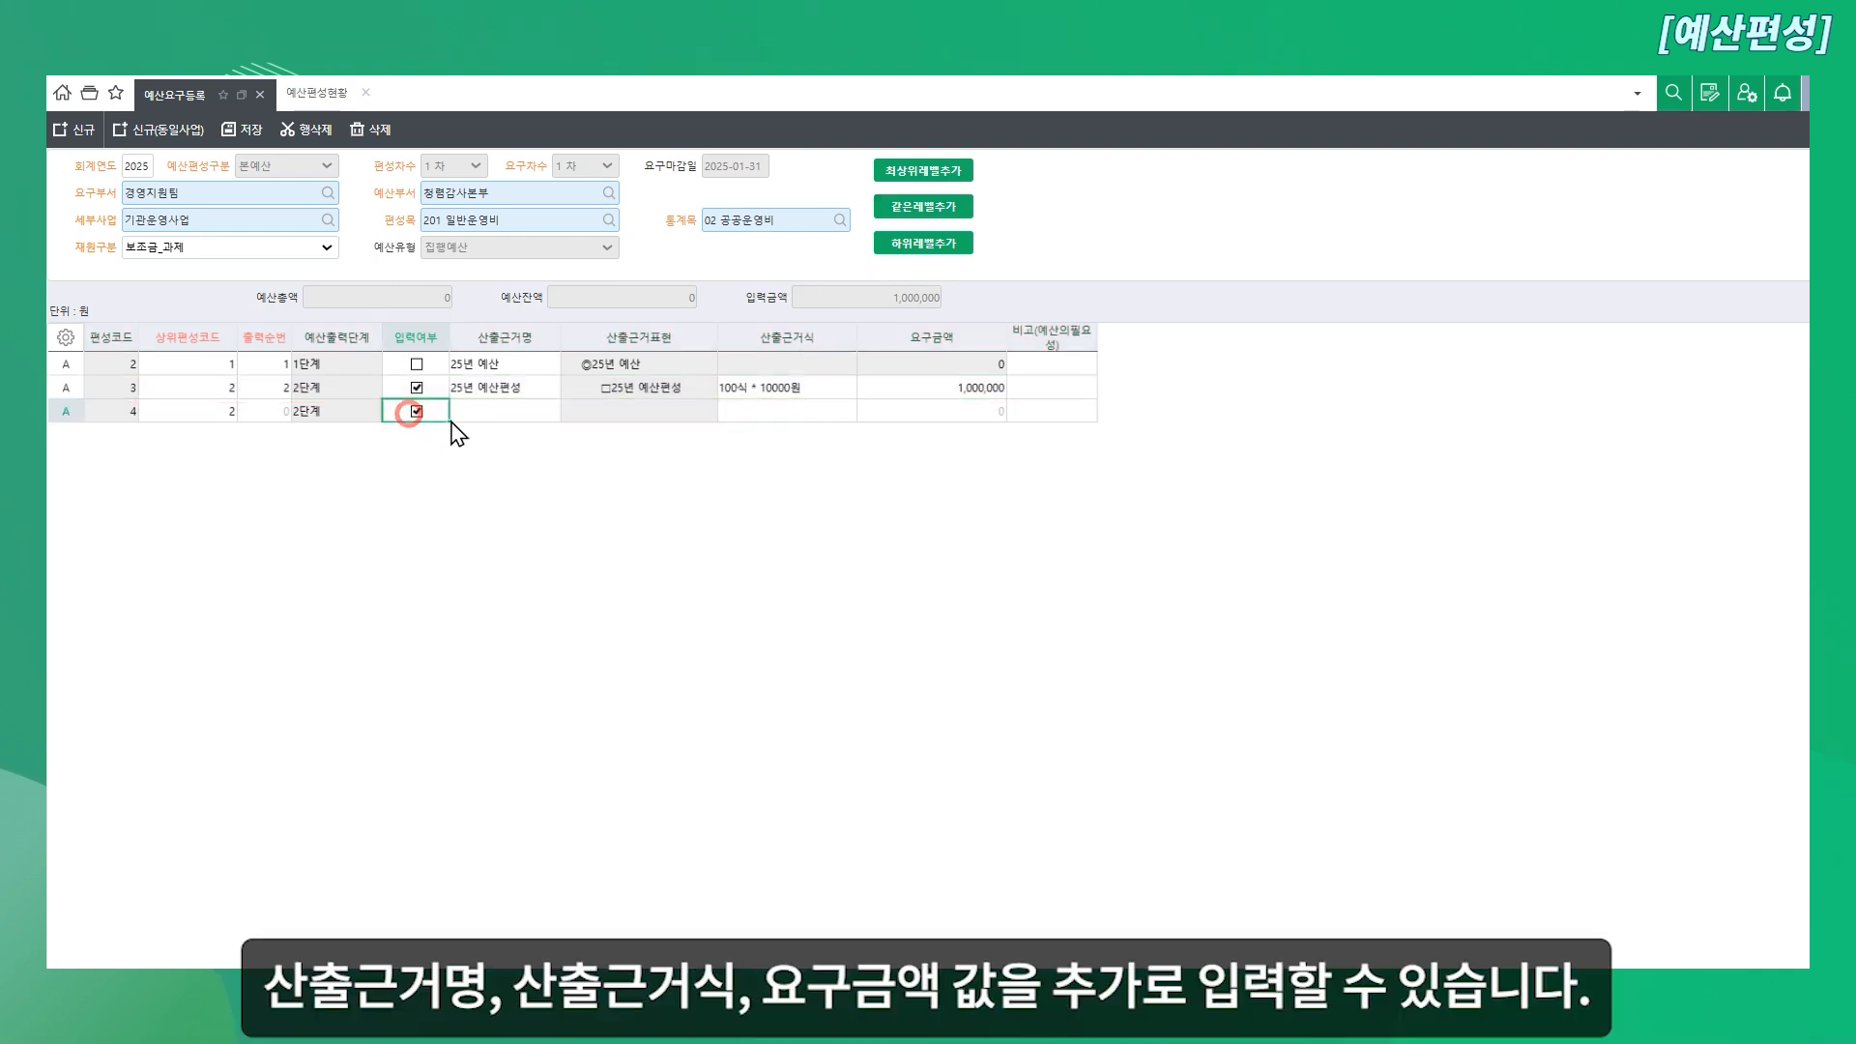
left_click(474, 411)
type("25")
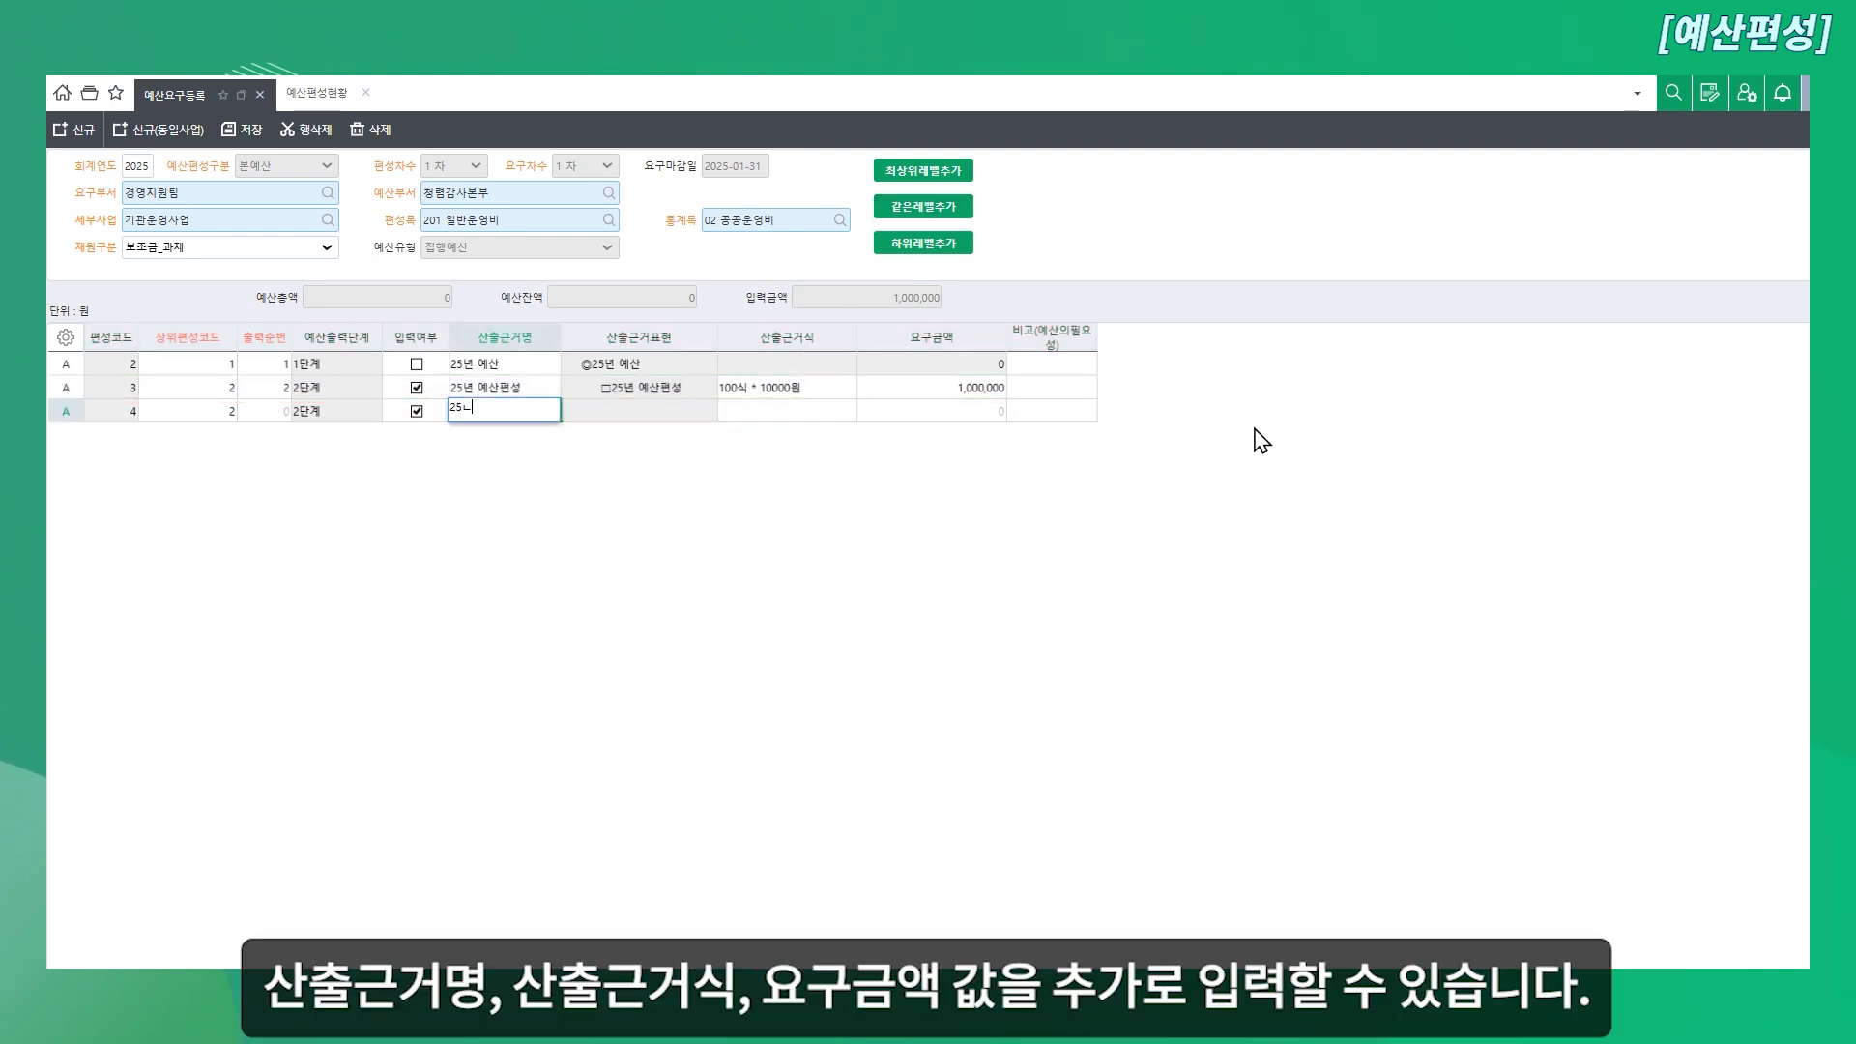
type("년 예산편성1")
key("Tab")
type("50식 * 5000")
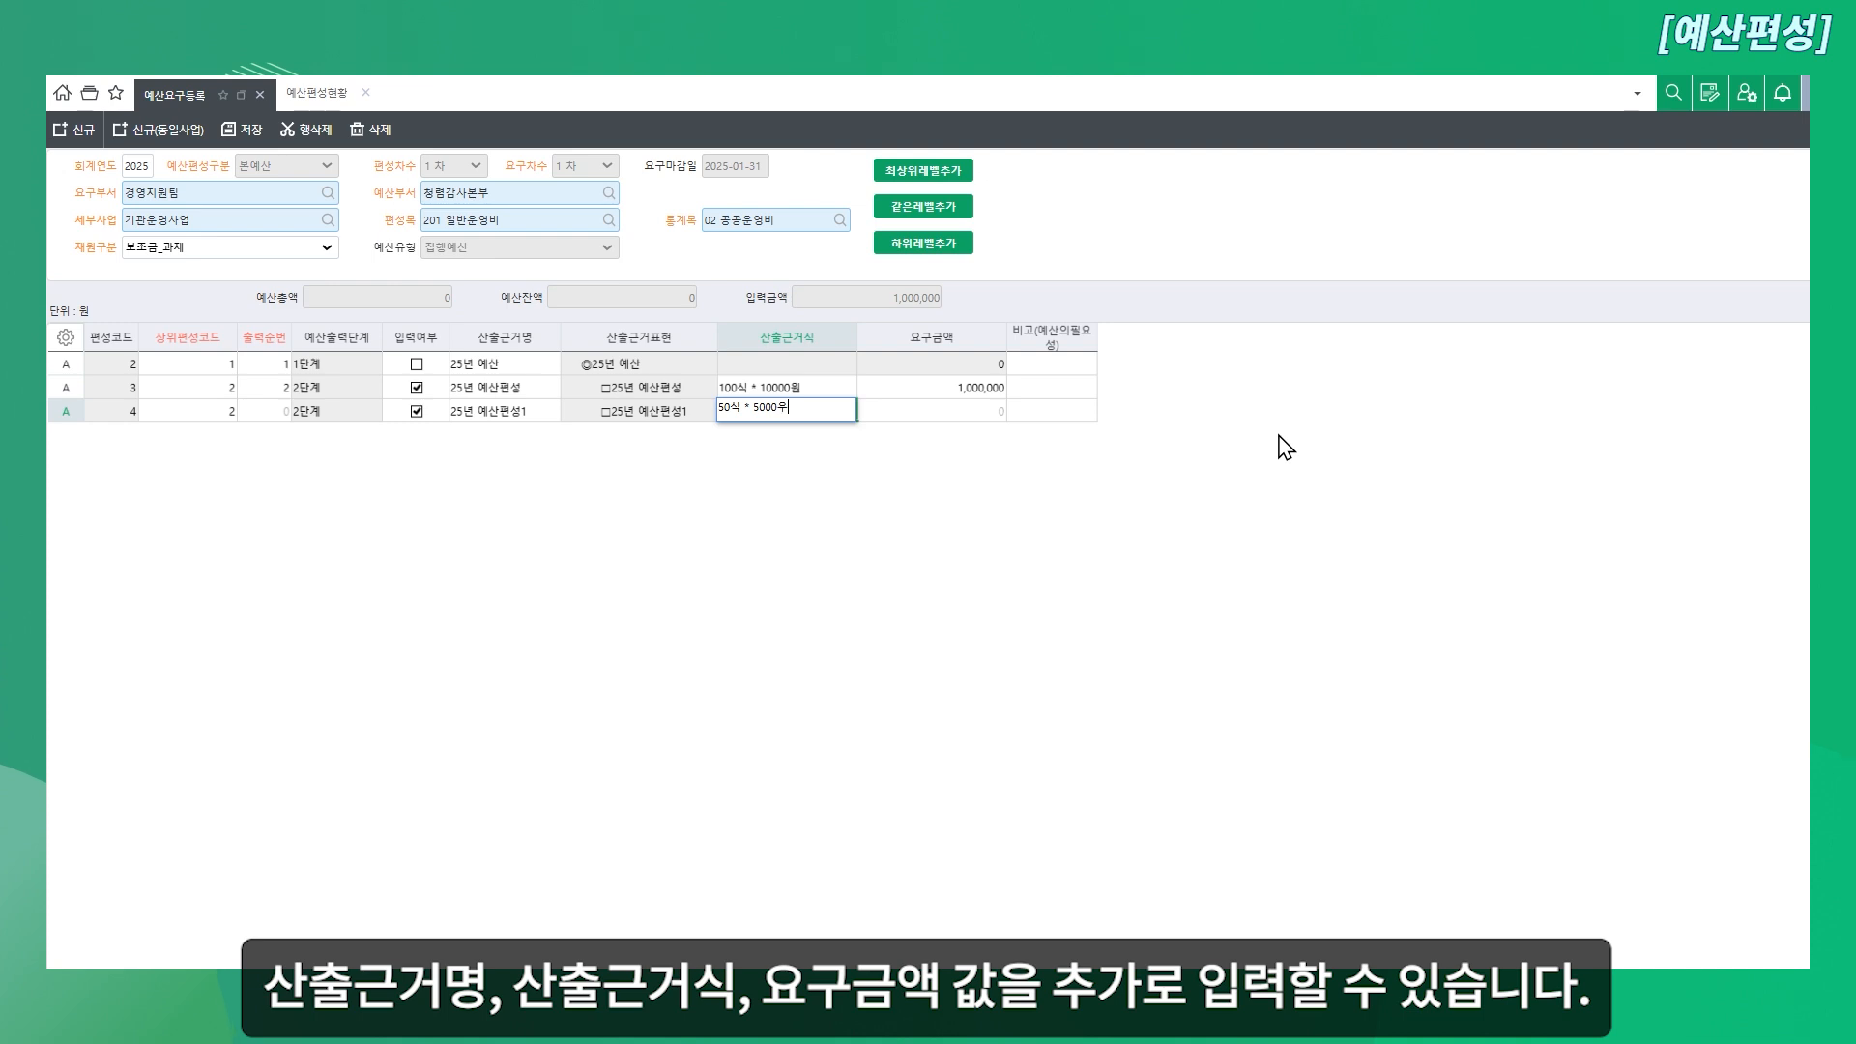
type("원")
key("Tab")
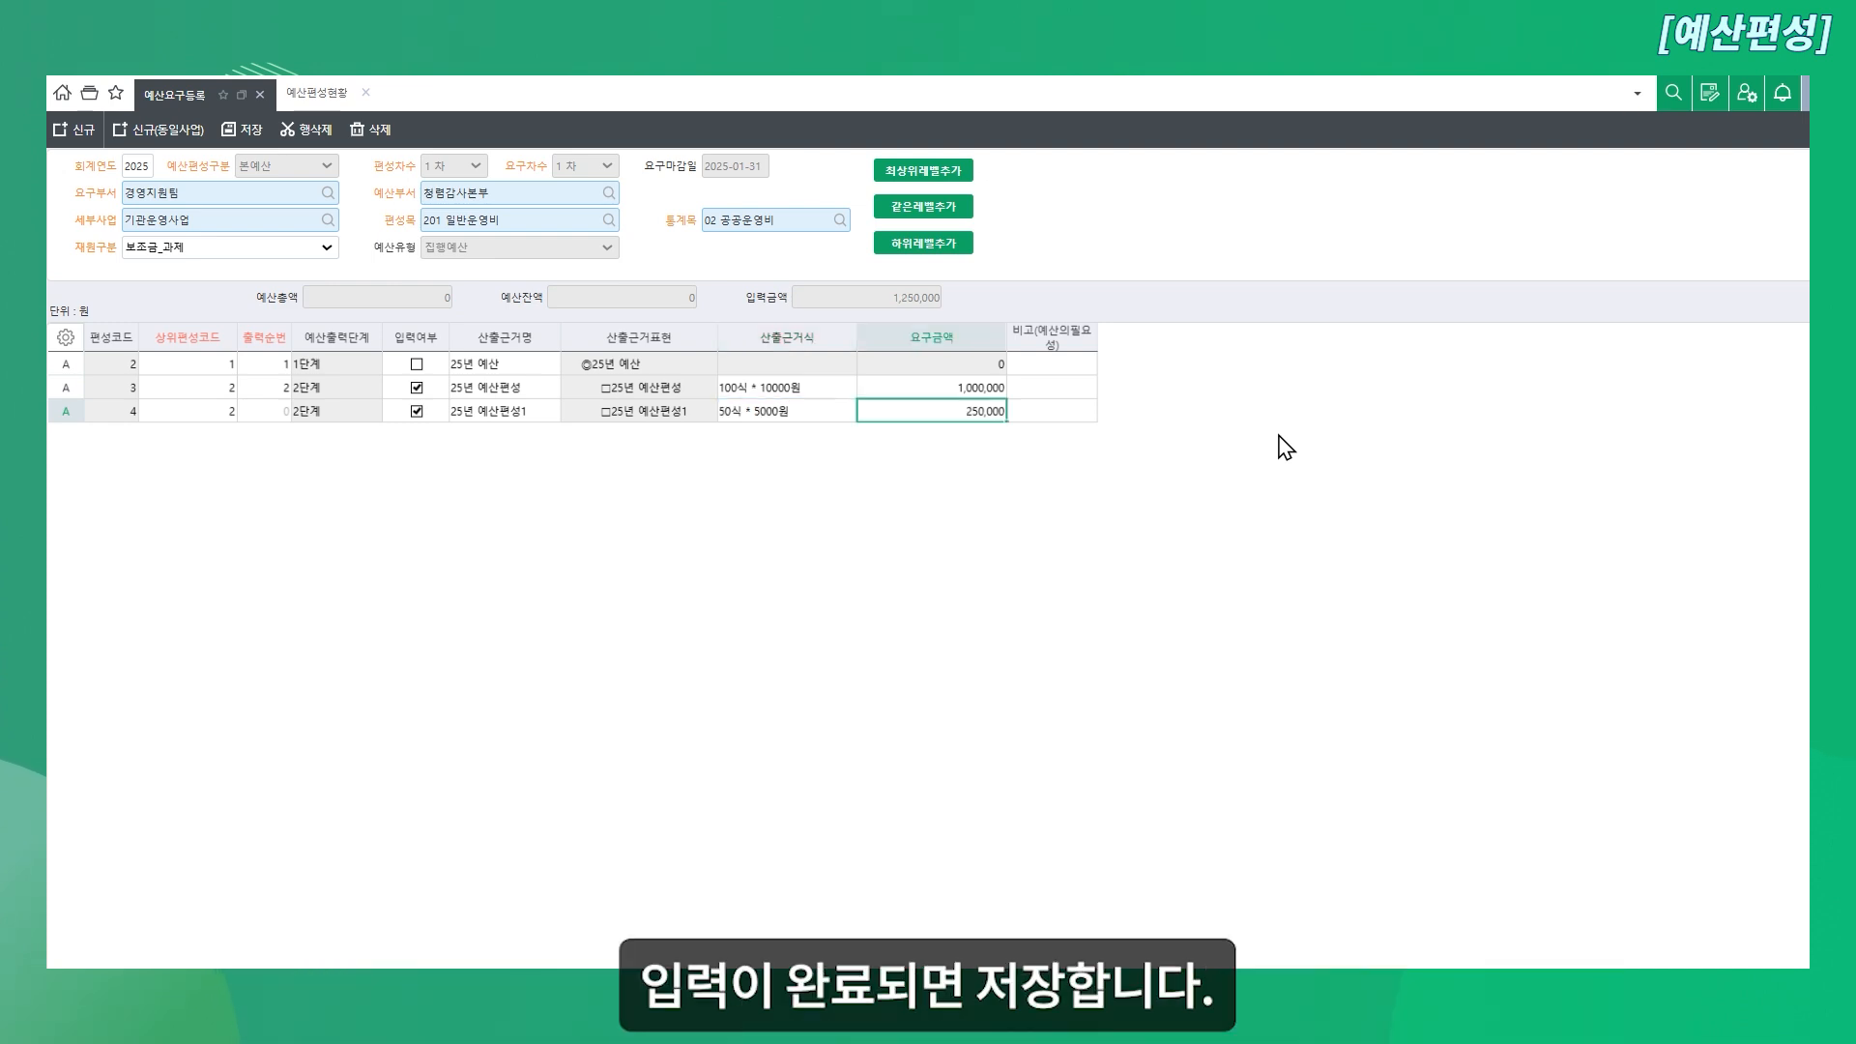
Step: Save the request sheet with 출력순번 3 on the "25년 예산편성1" row, and start a new entry for the same project
left_click(264, 411)
left_click(243, 130)
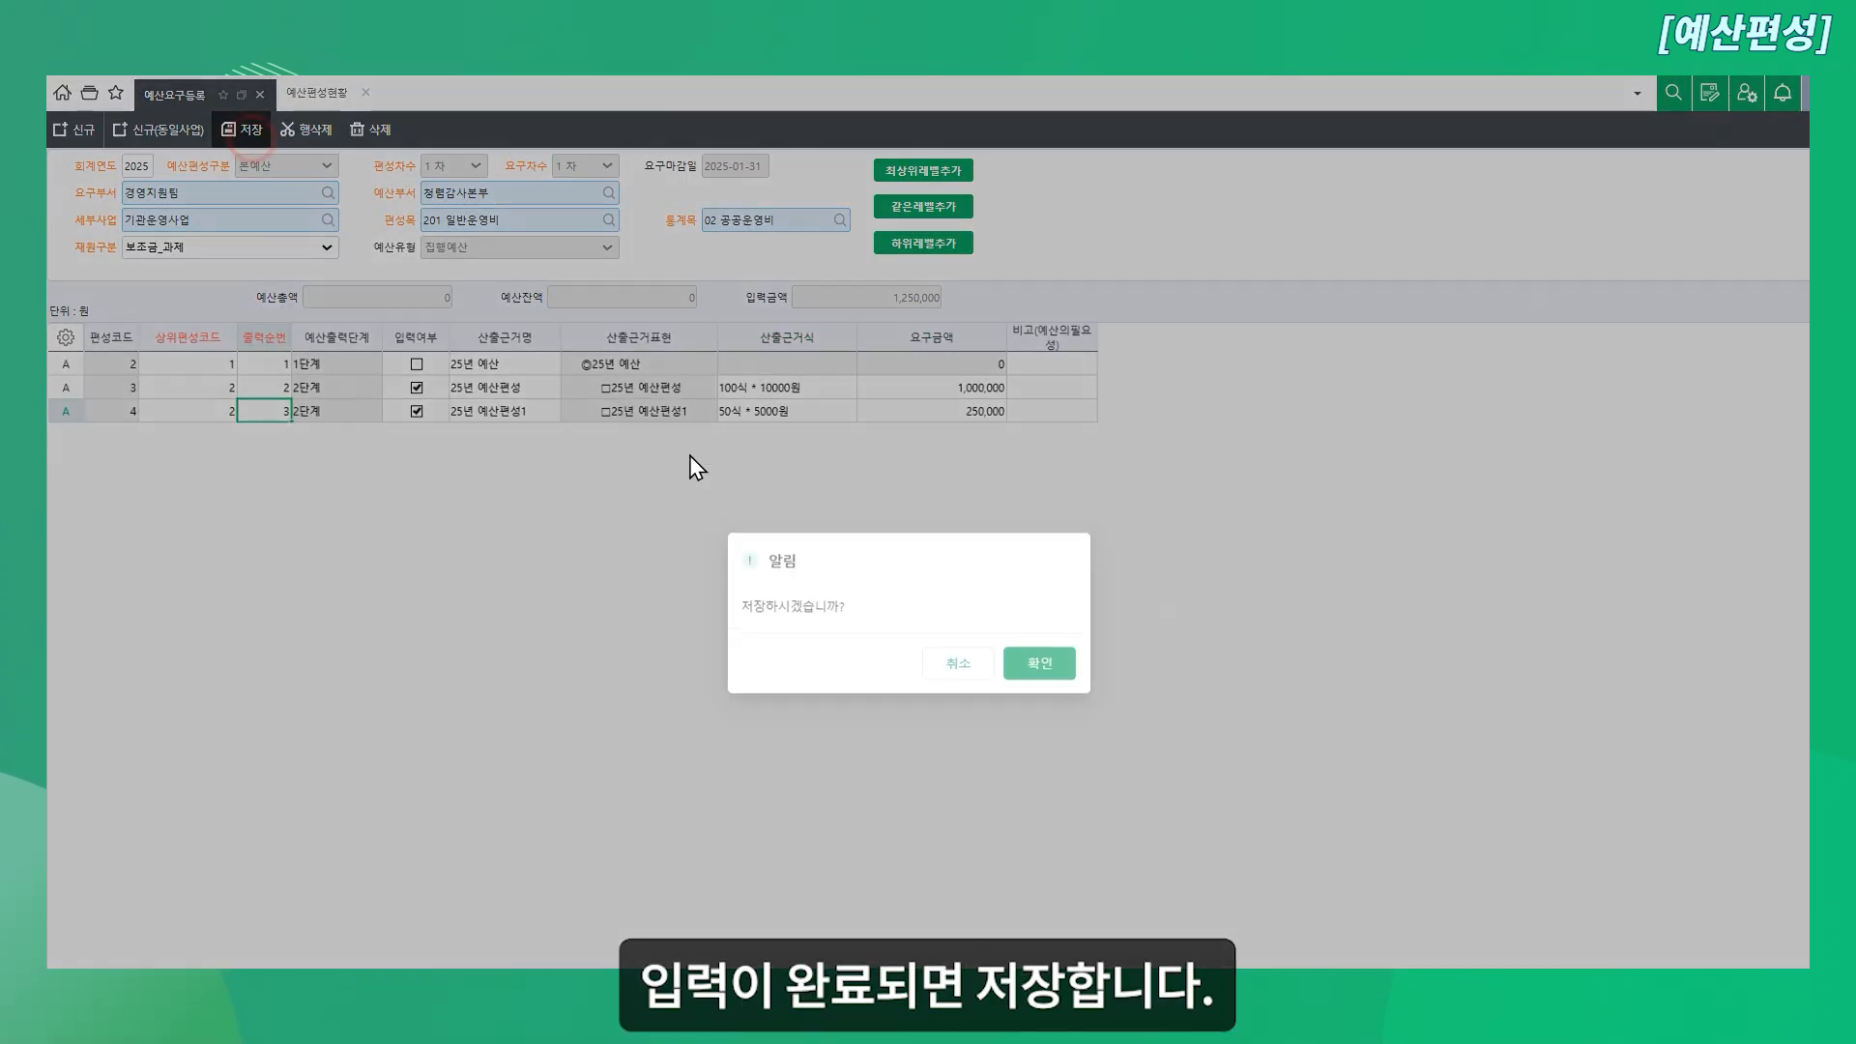
left_click(1025, 653)
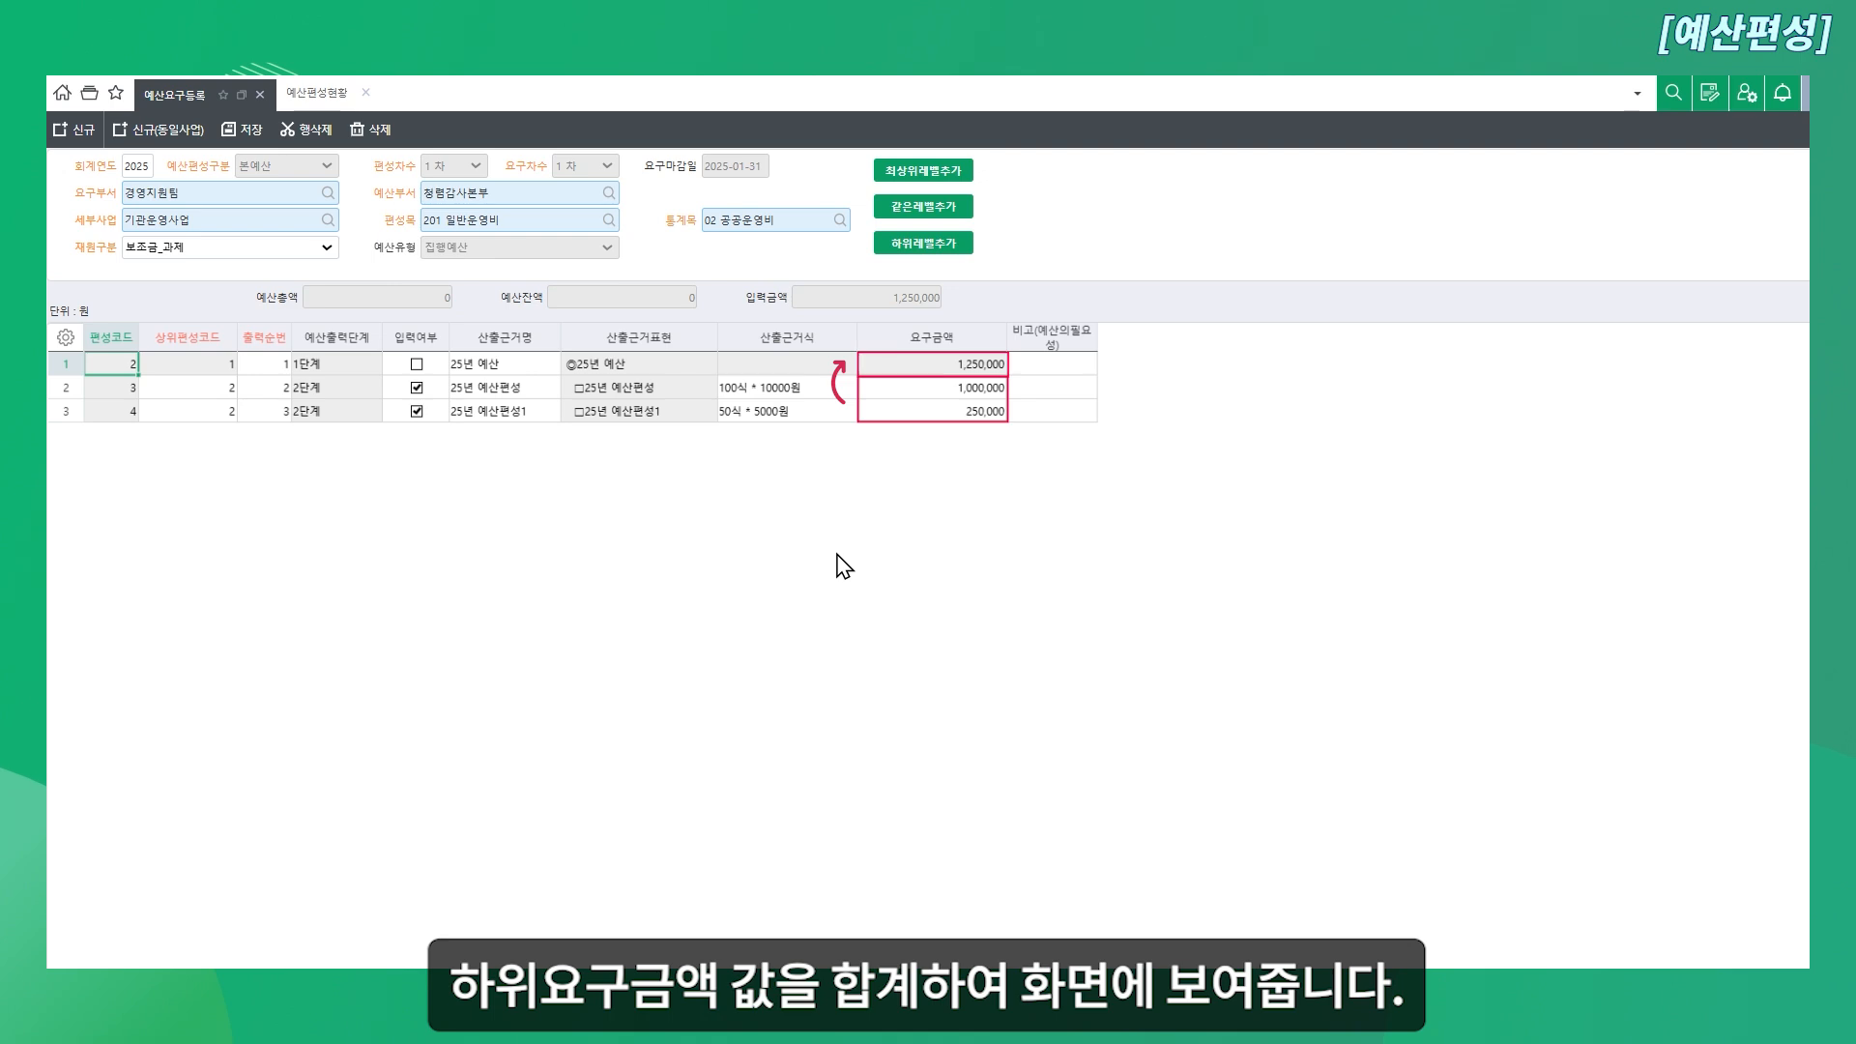
left_click(168, 139)
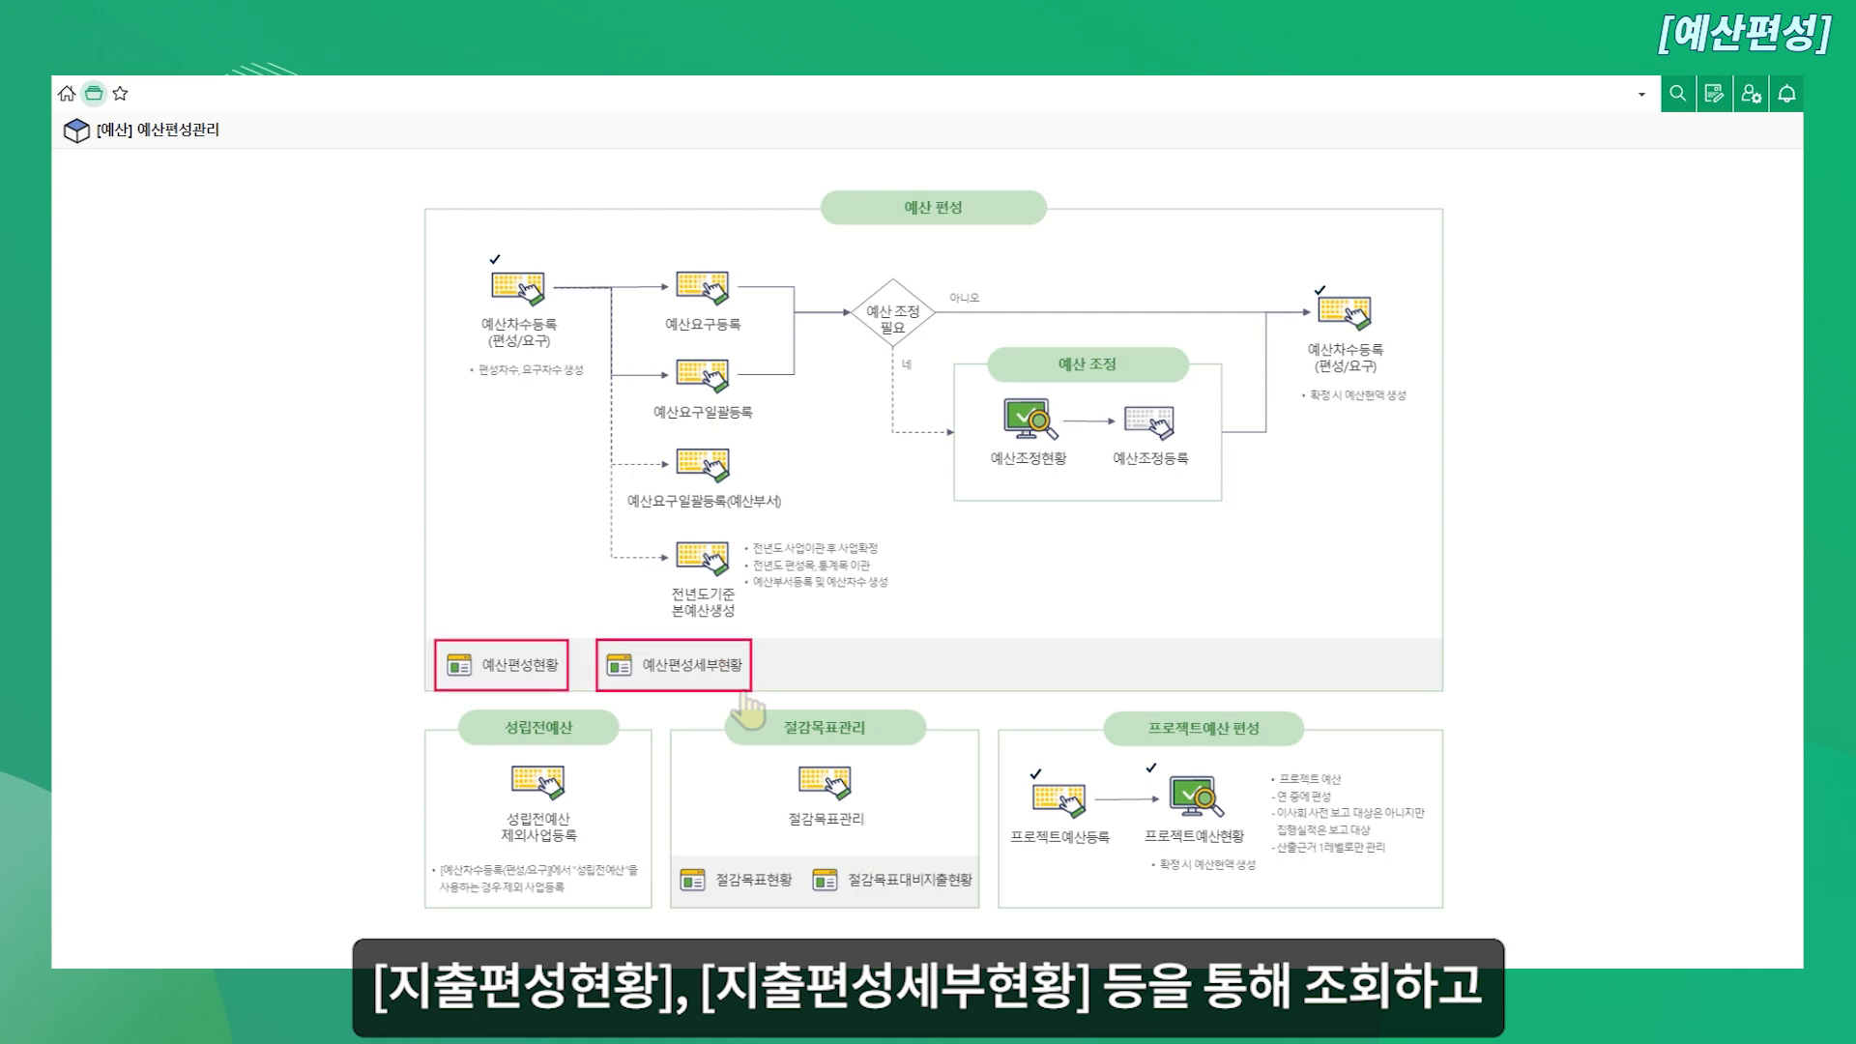
Step: From the 예산편성현황 list, select the 부설주차장관리사업 row and jump to its 예산요구등록 screen
left_click(674, 659)
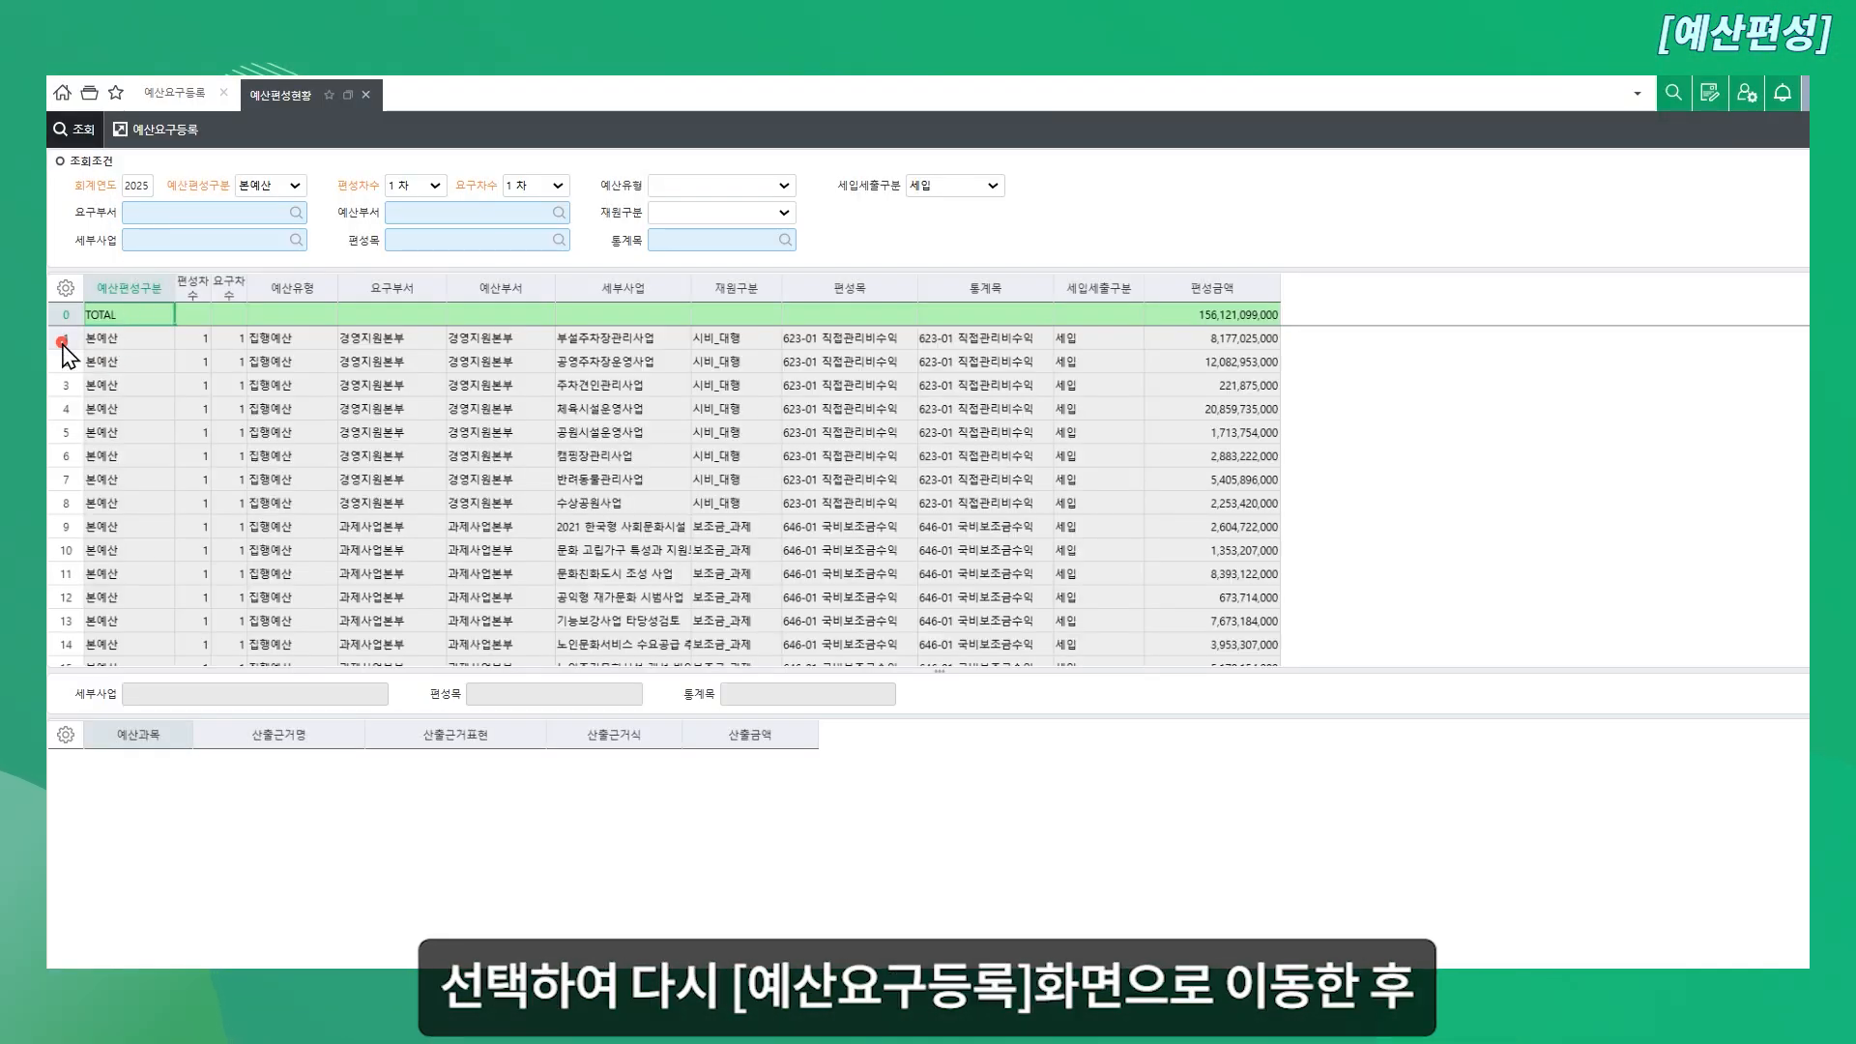
left_click(67, 339)
left_click(162, 131)
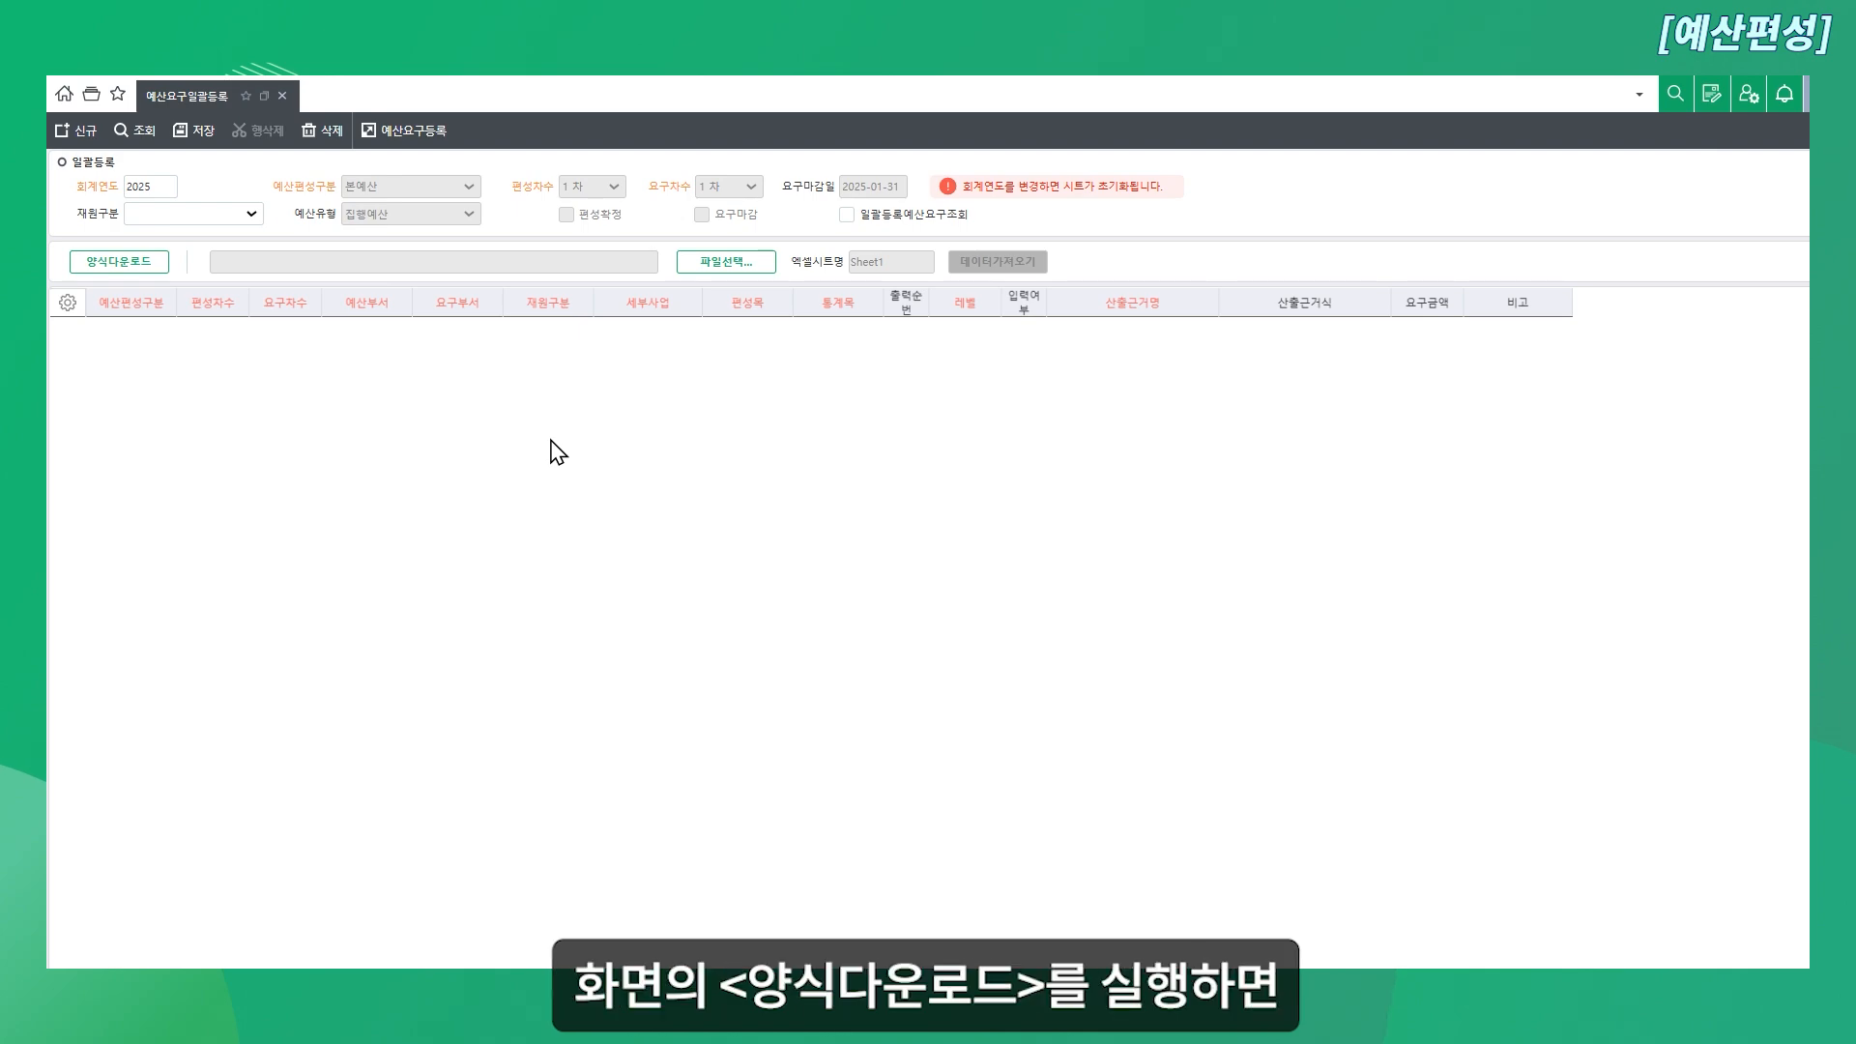
Step: Download the Excel upload template for the bulk budget request registration
left_click(143, 271)
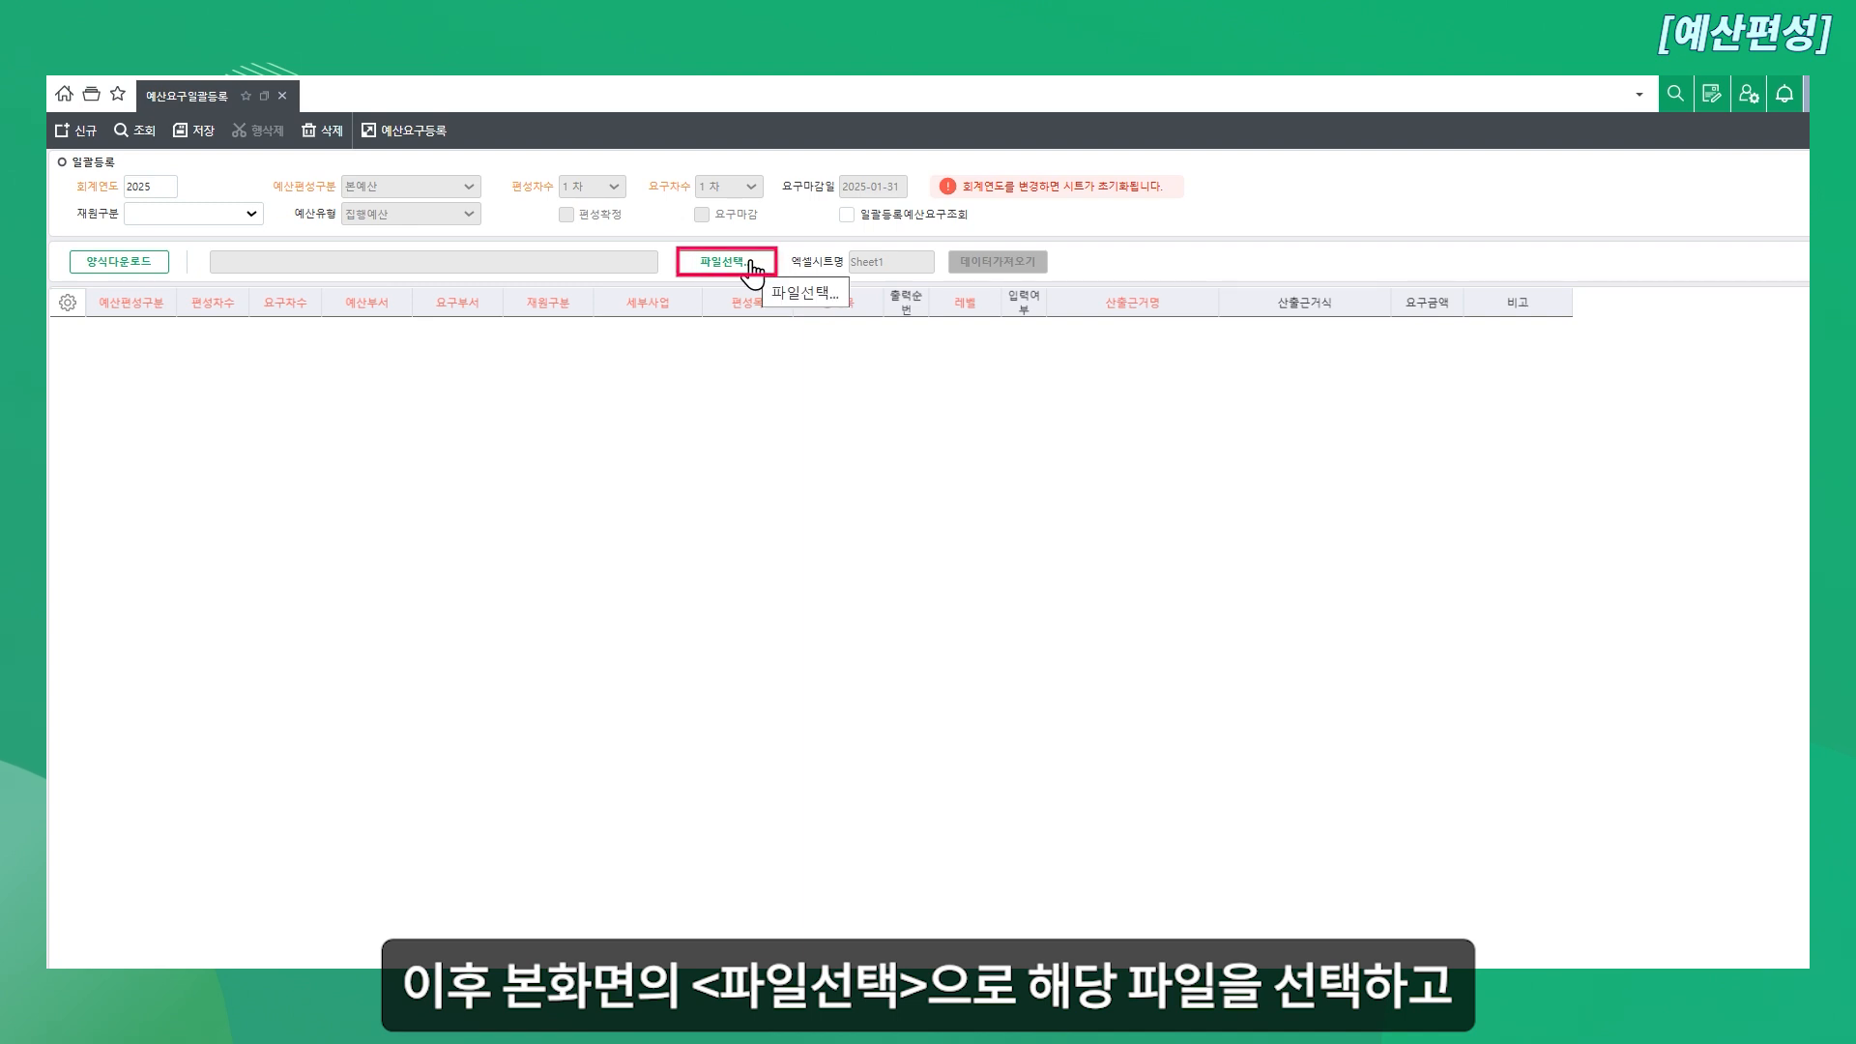
Step: Import the data from the Excel file RptWPEBGTBgtReqBatchUpload into the bulk registration sheet and save it
left_click(750, 261)
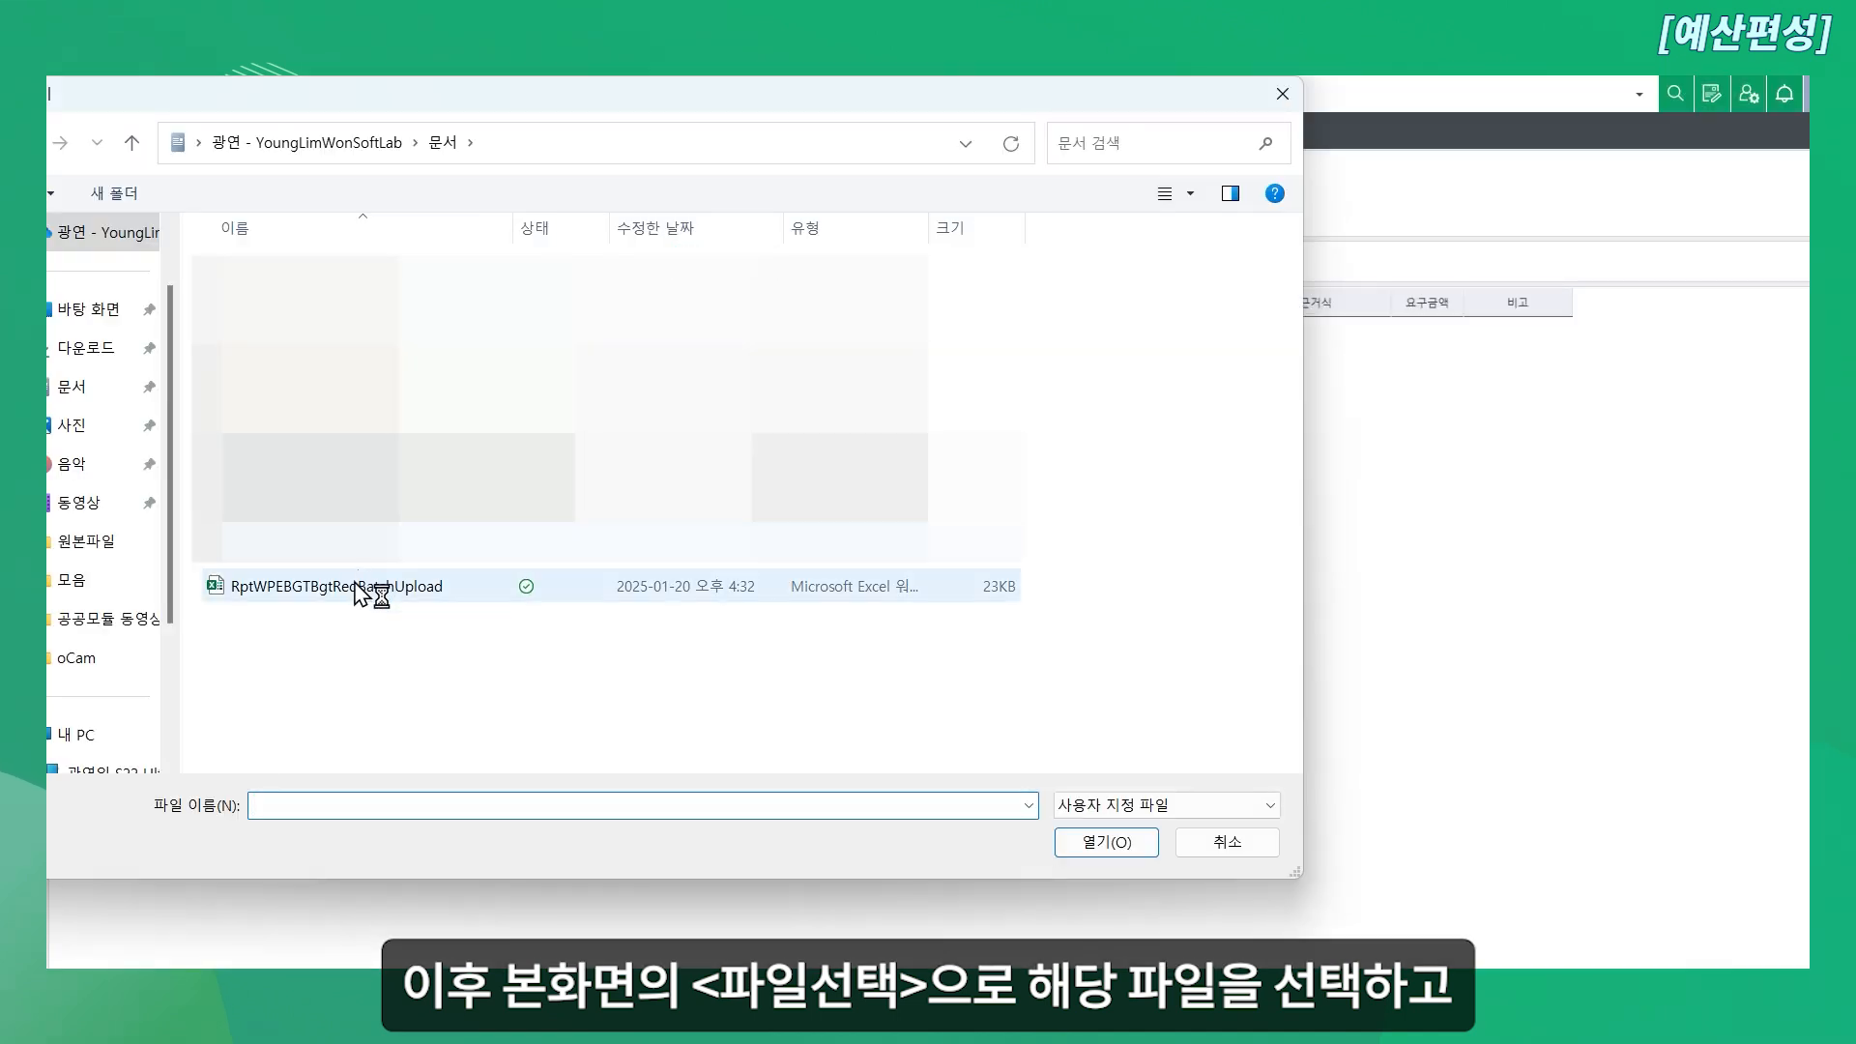
left_click(366, 587)
left_click(1098, 842)
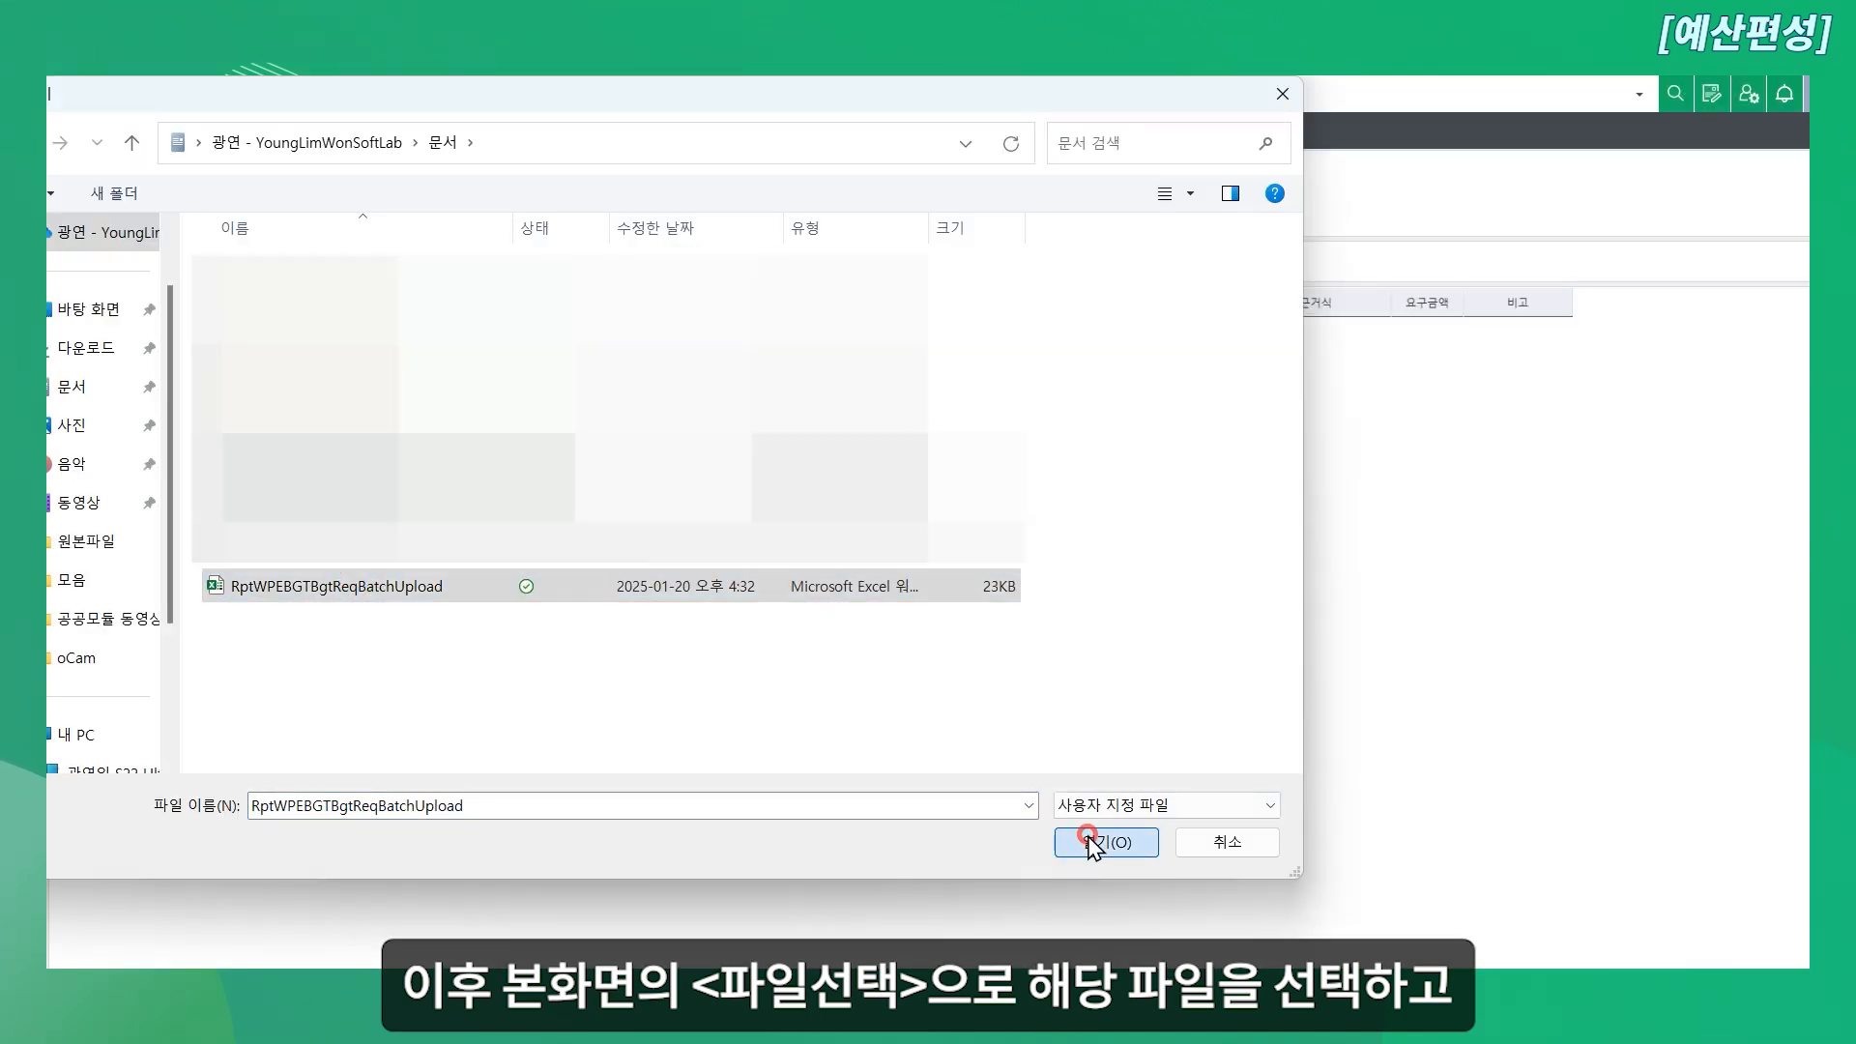
left_click(996, 263)
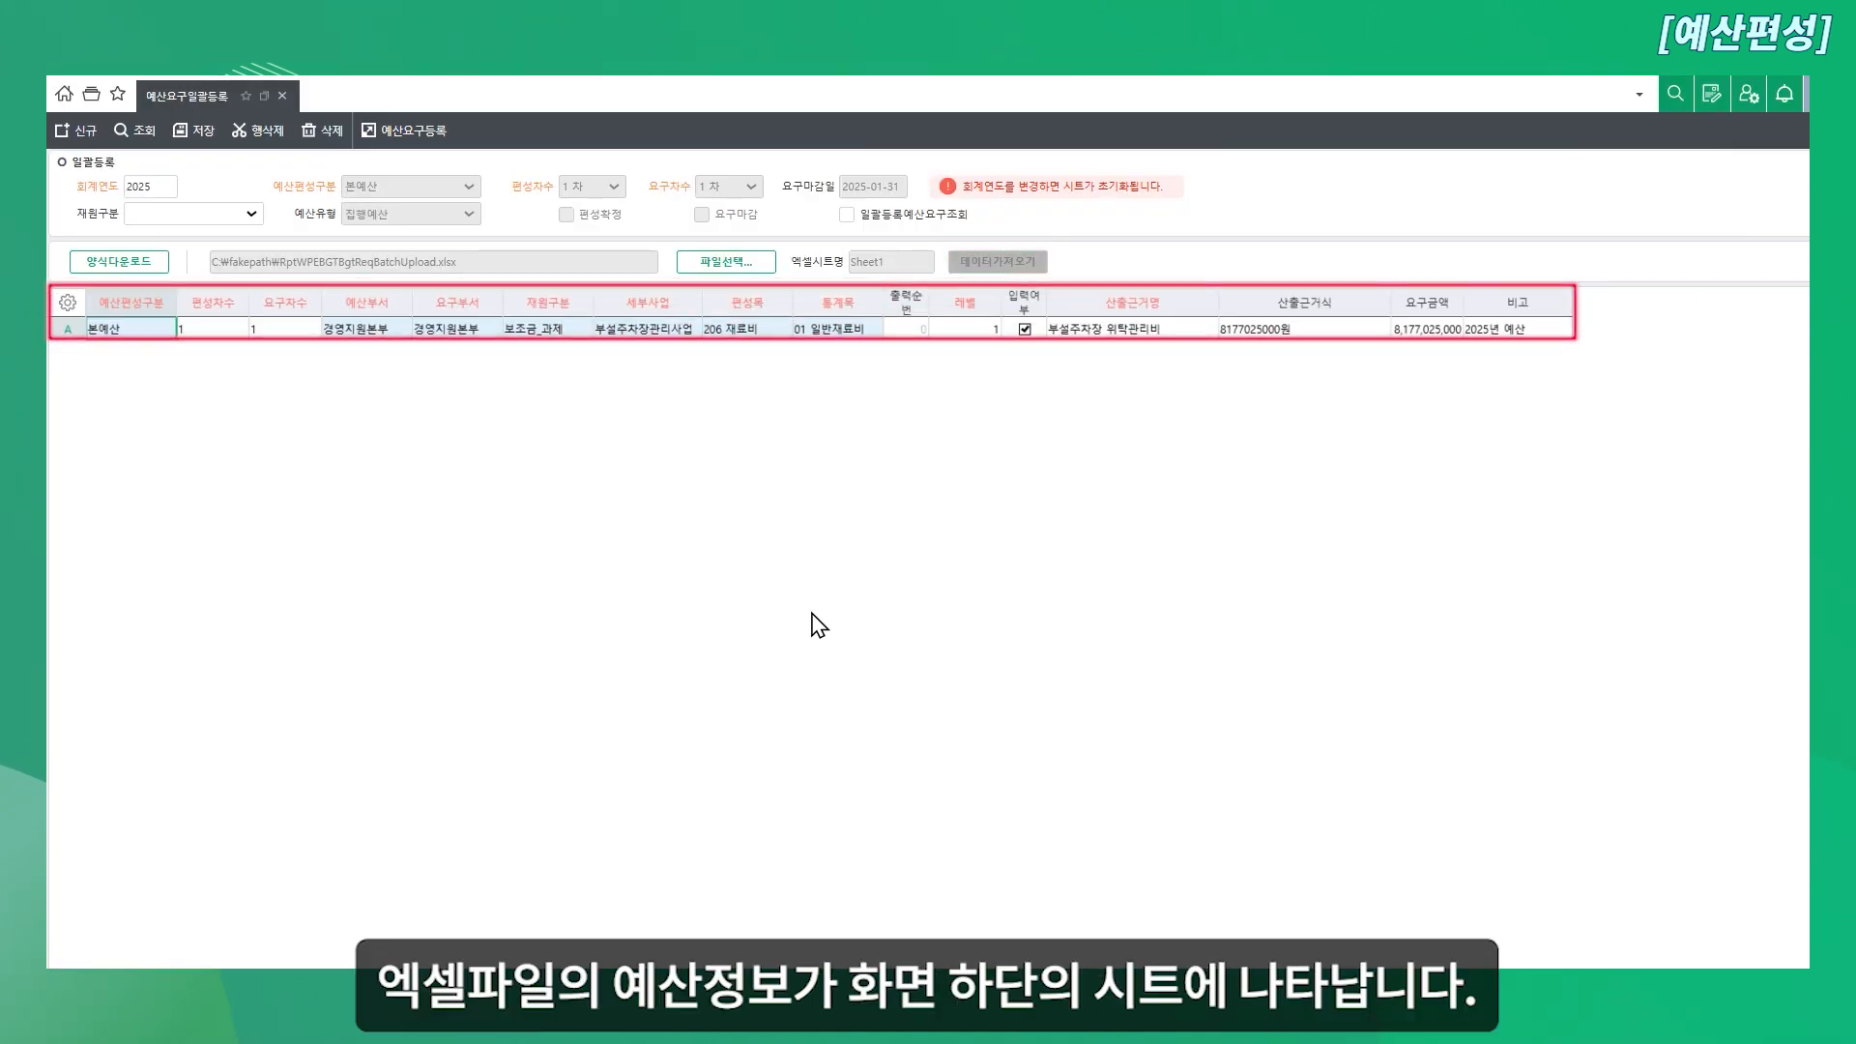
left_click(194, 141)
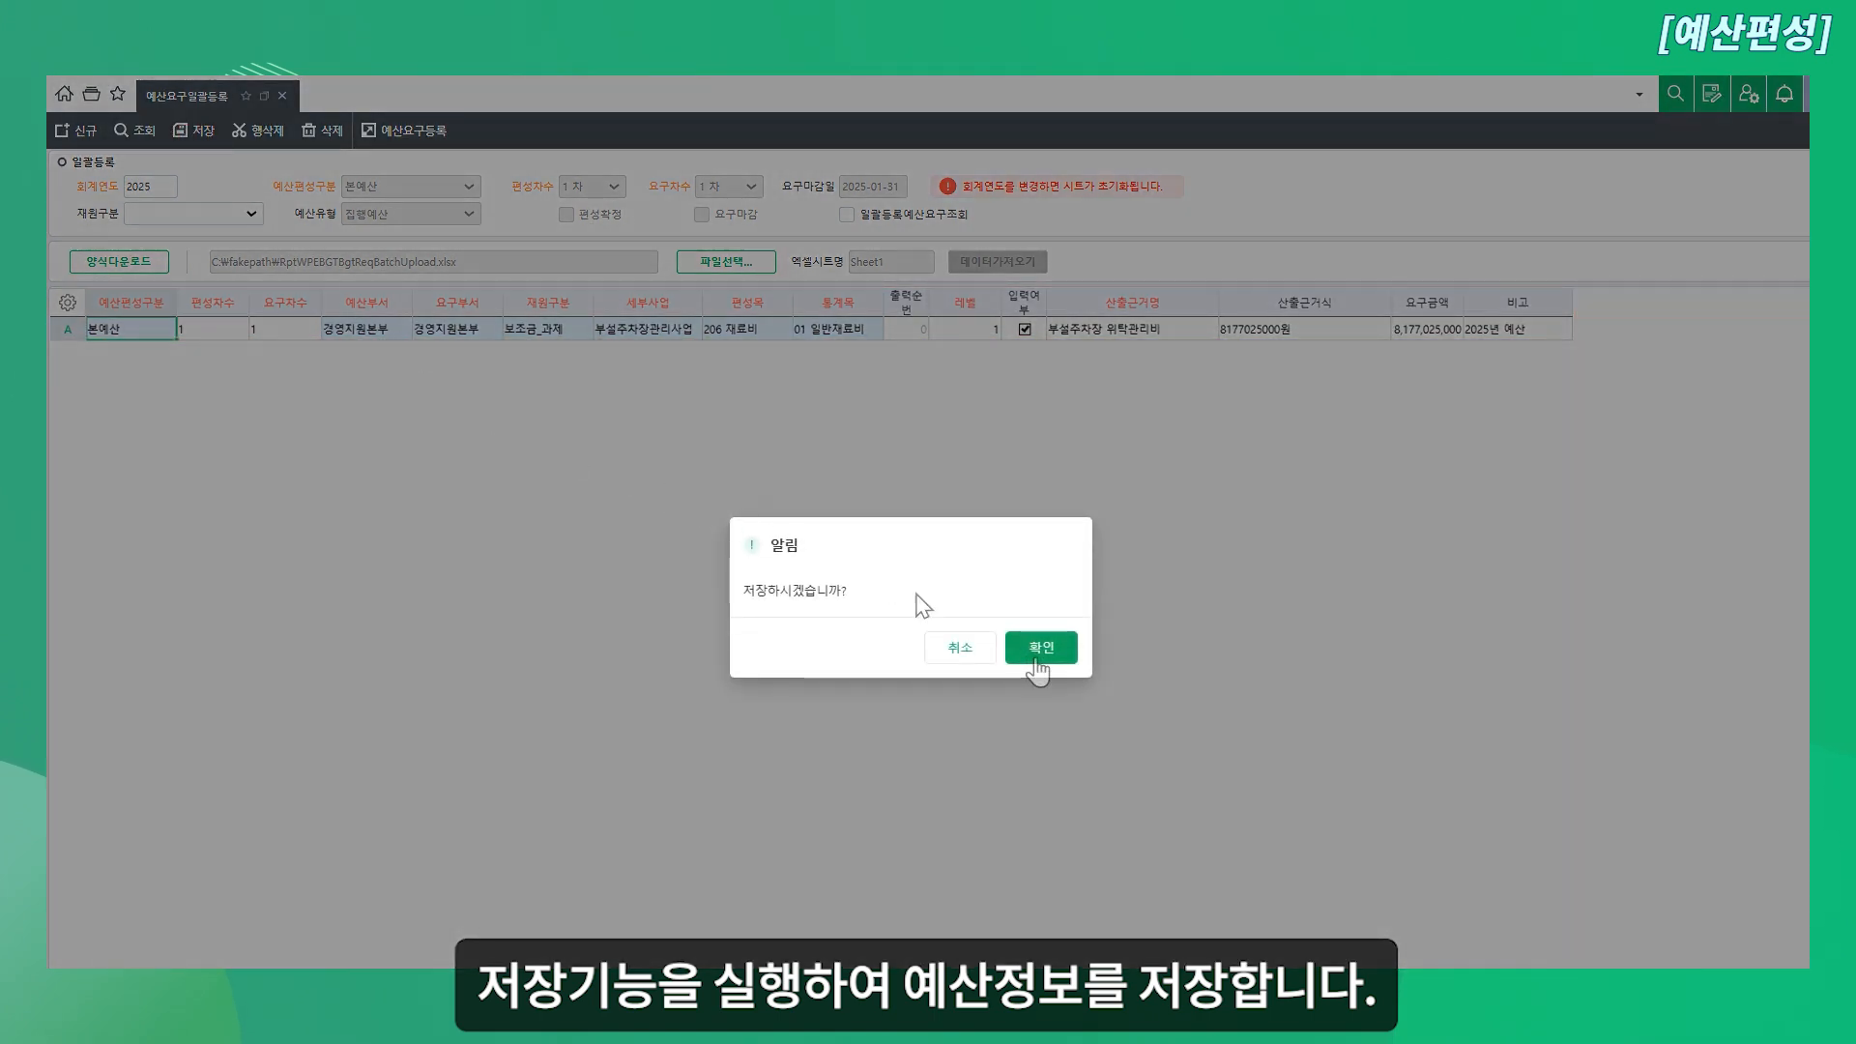
left_click(1035, 657)
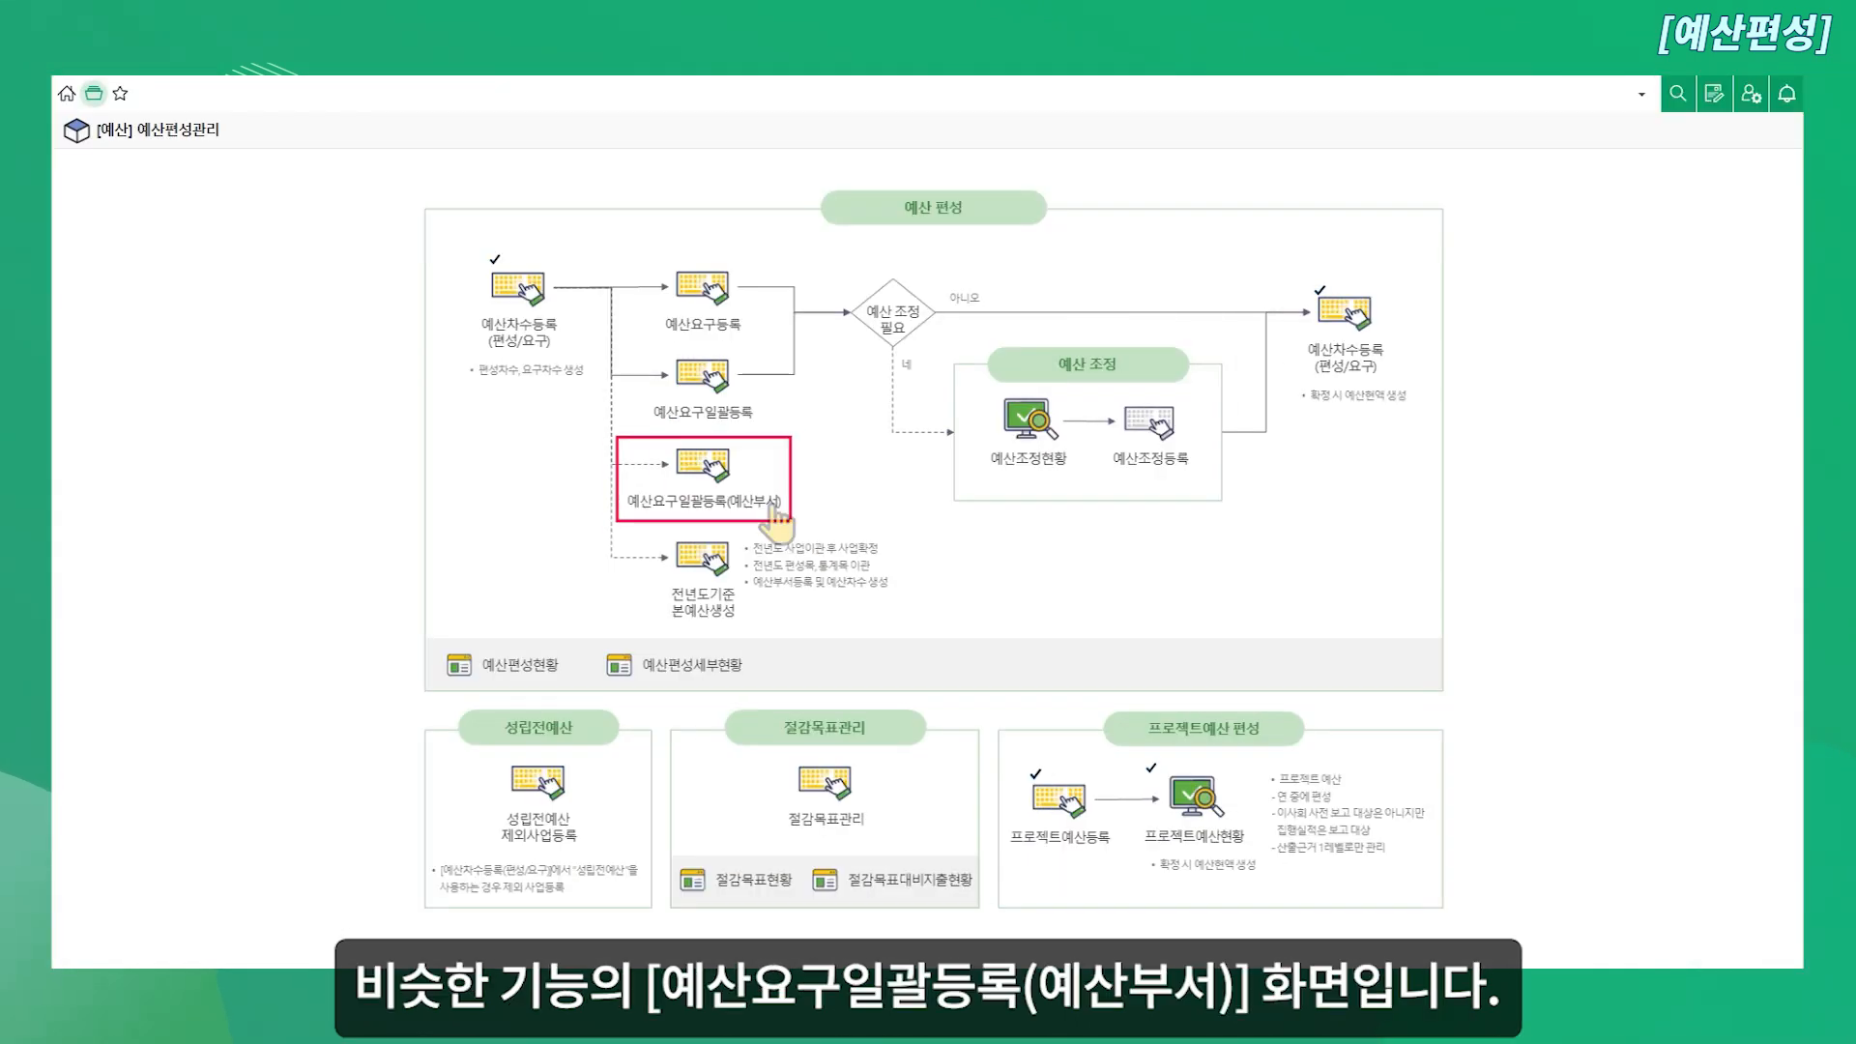
Step: Open the 예산요구일괄등록(예산부서) screen from the budget planning process map
left_click(704, 476)
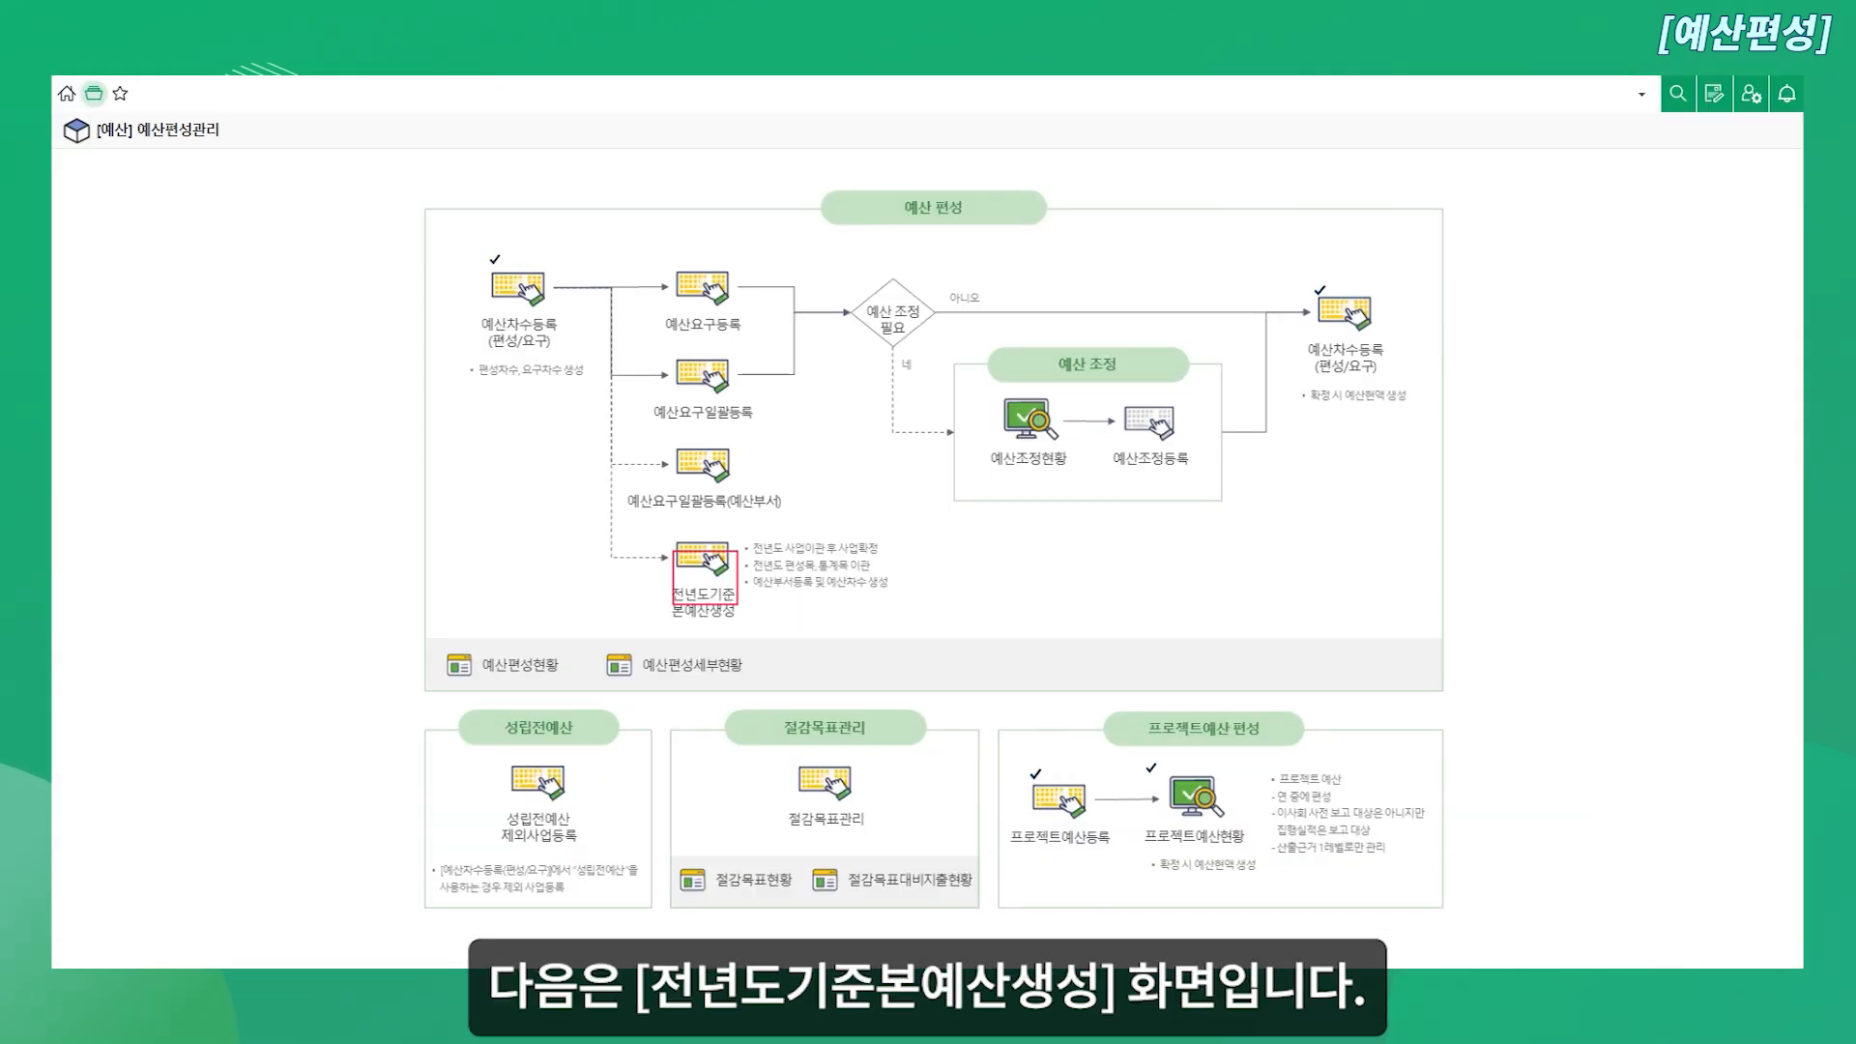
Step: On the 전년도기준본예산생성 screen, query the 2024 budgets and show the calculation details of the first 기관운영사업 row (01 보수, 시비_대행)
left_click(704, 560)
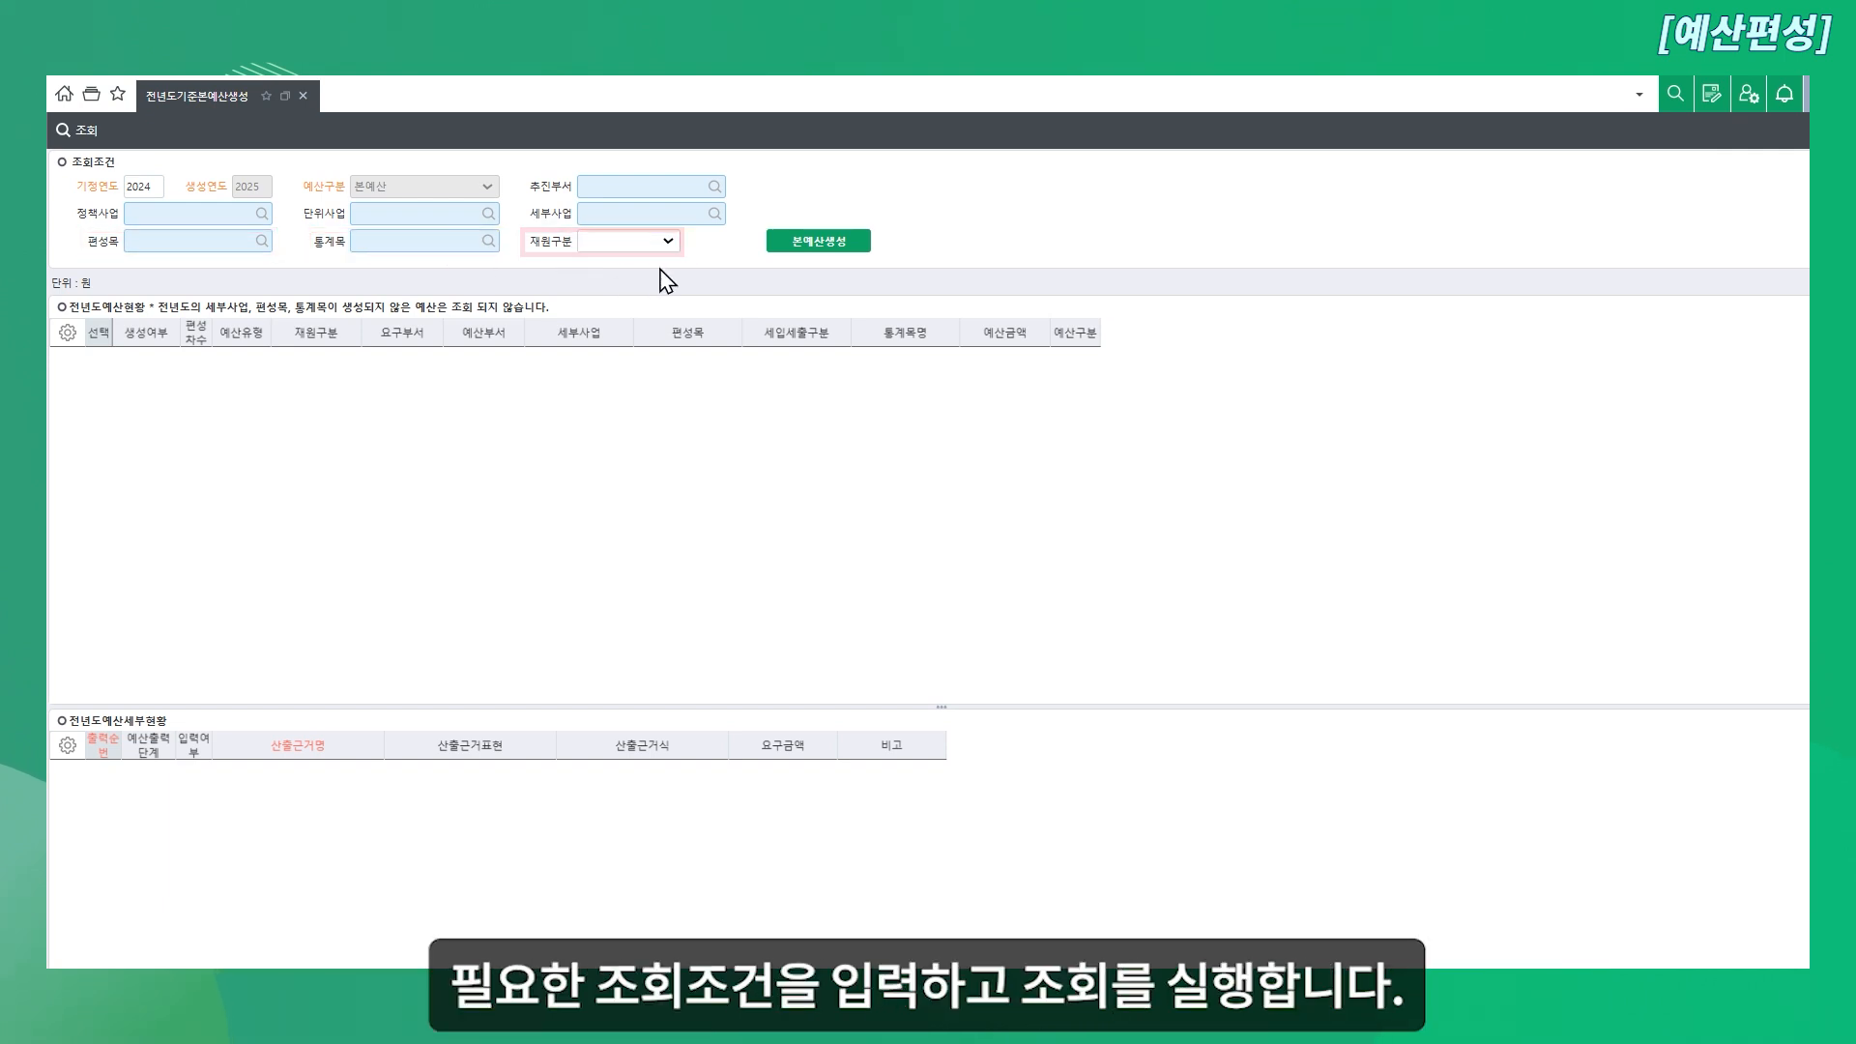
left_click(95, 136)
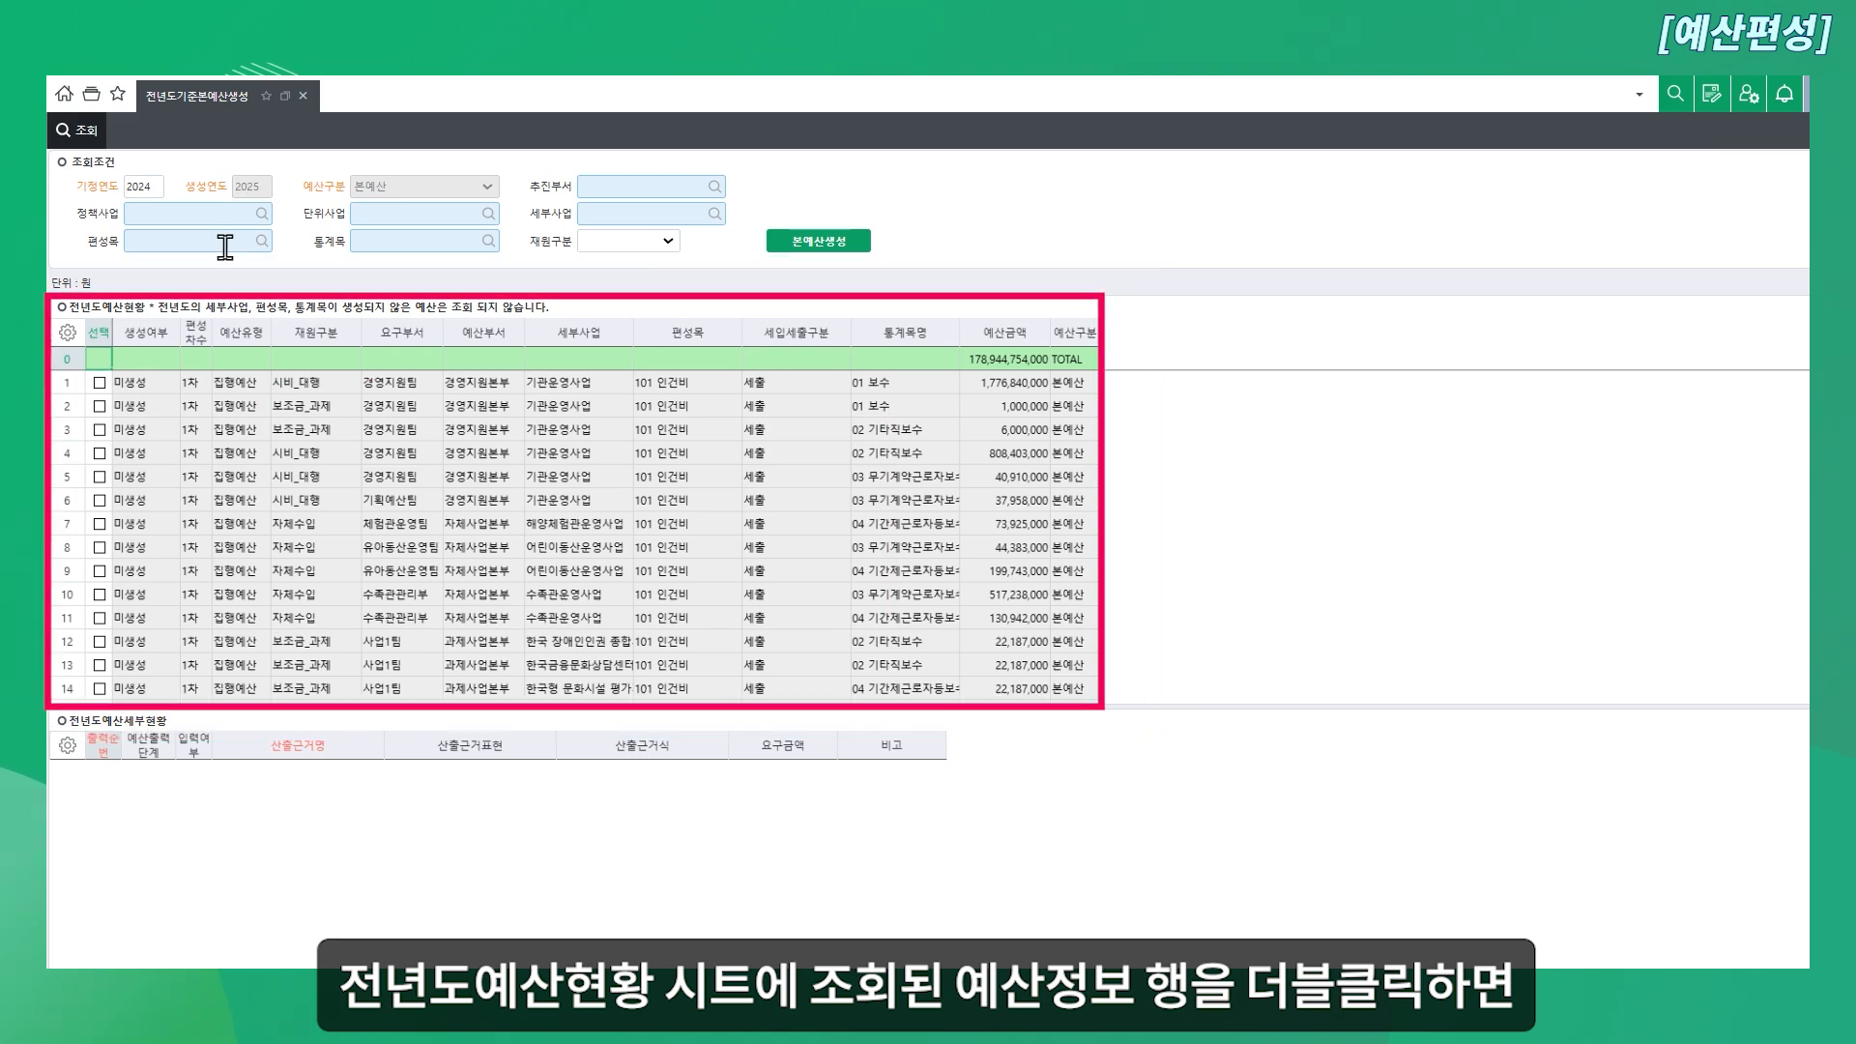
double_click(67, 379)
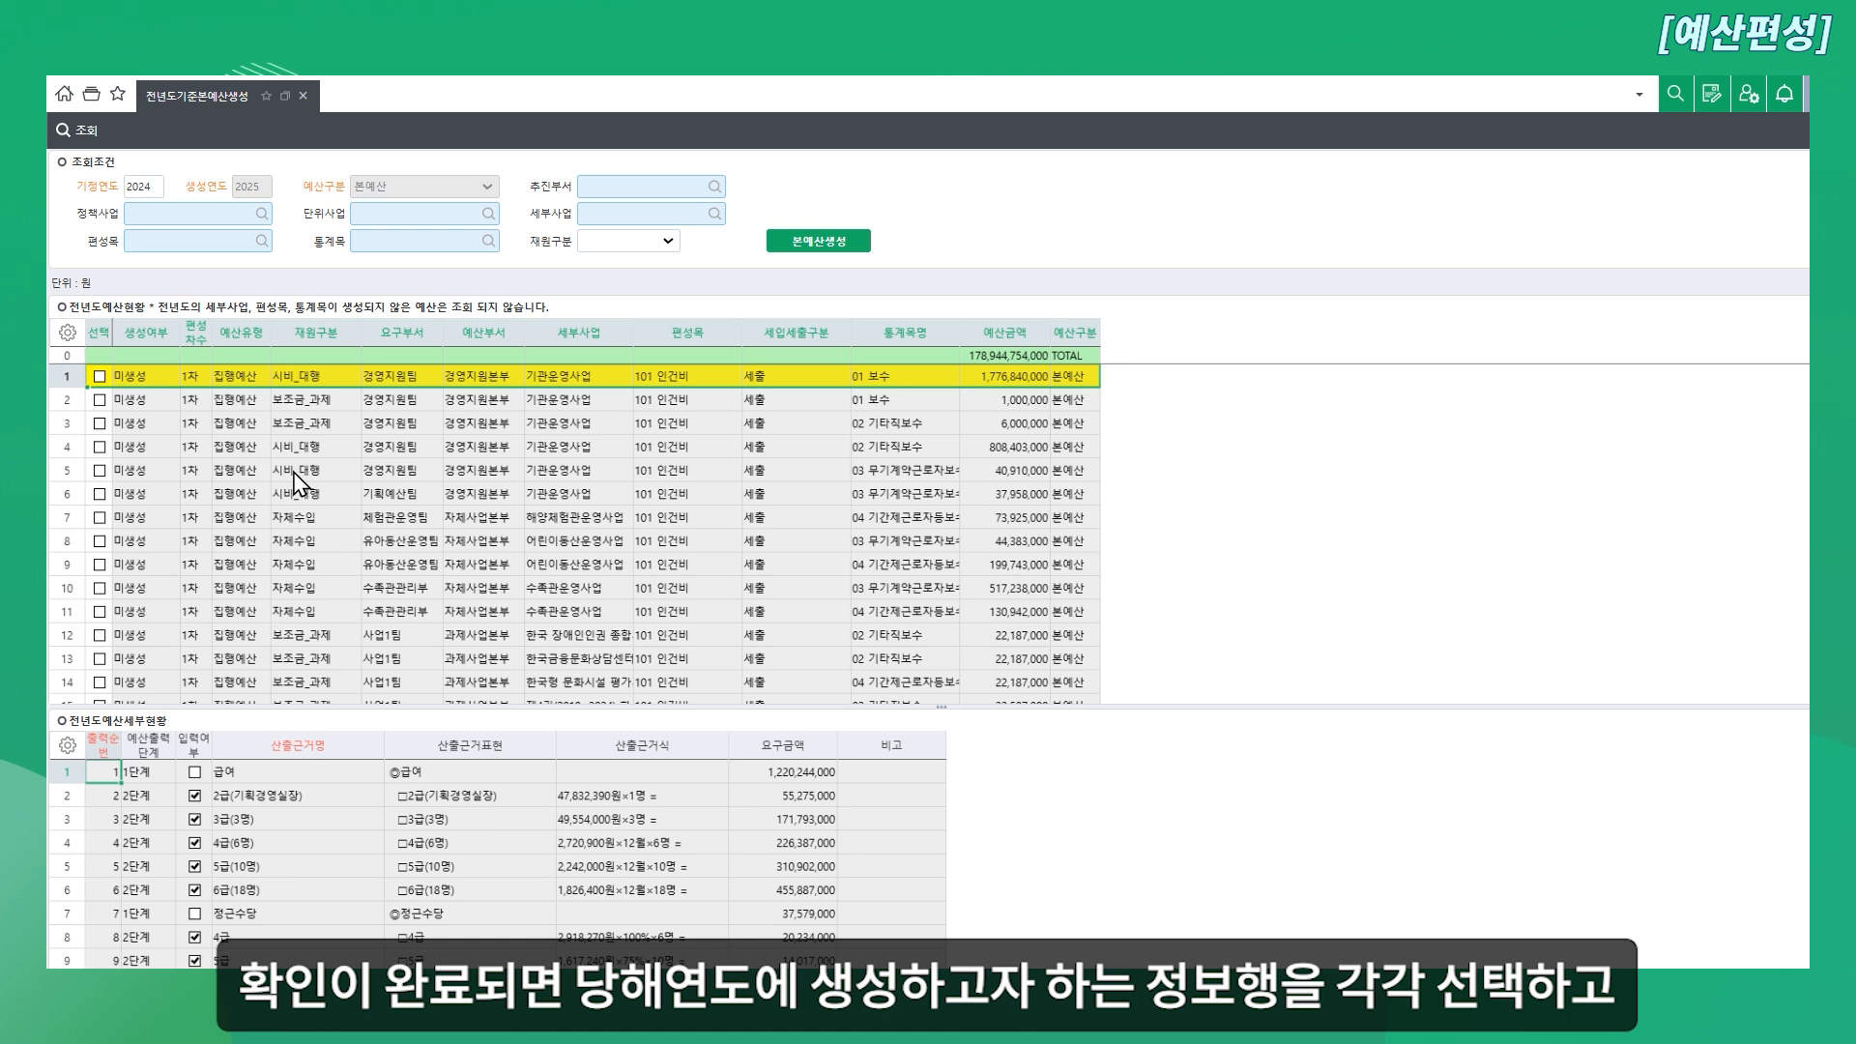
Step: Select the first three rows of the 전년도예산현황 sheet for generating the 2025 main budget
left_click(99, 377)
left_click(98, 399)
left_click(99, 422)
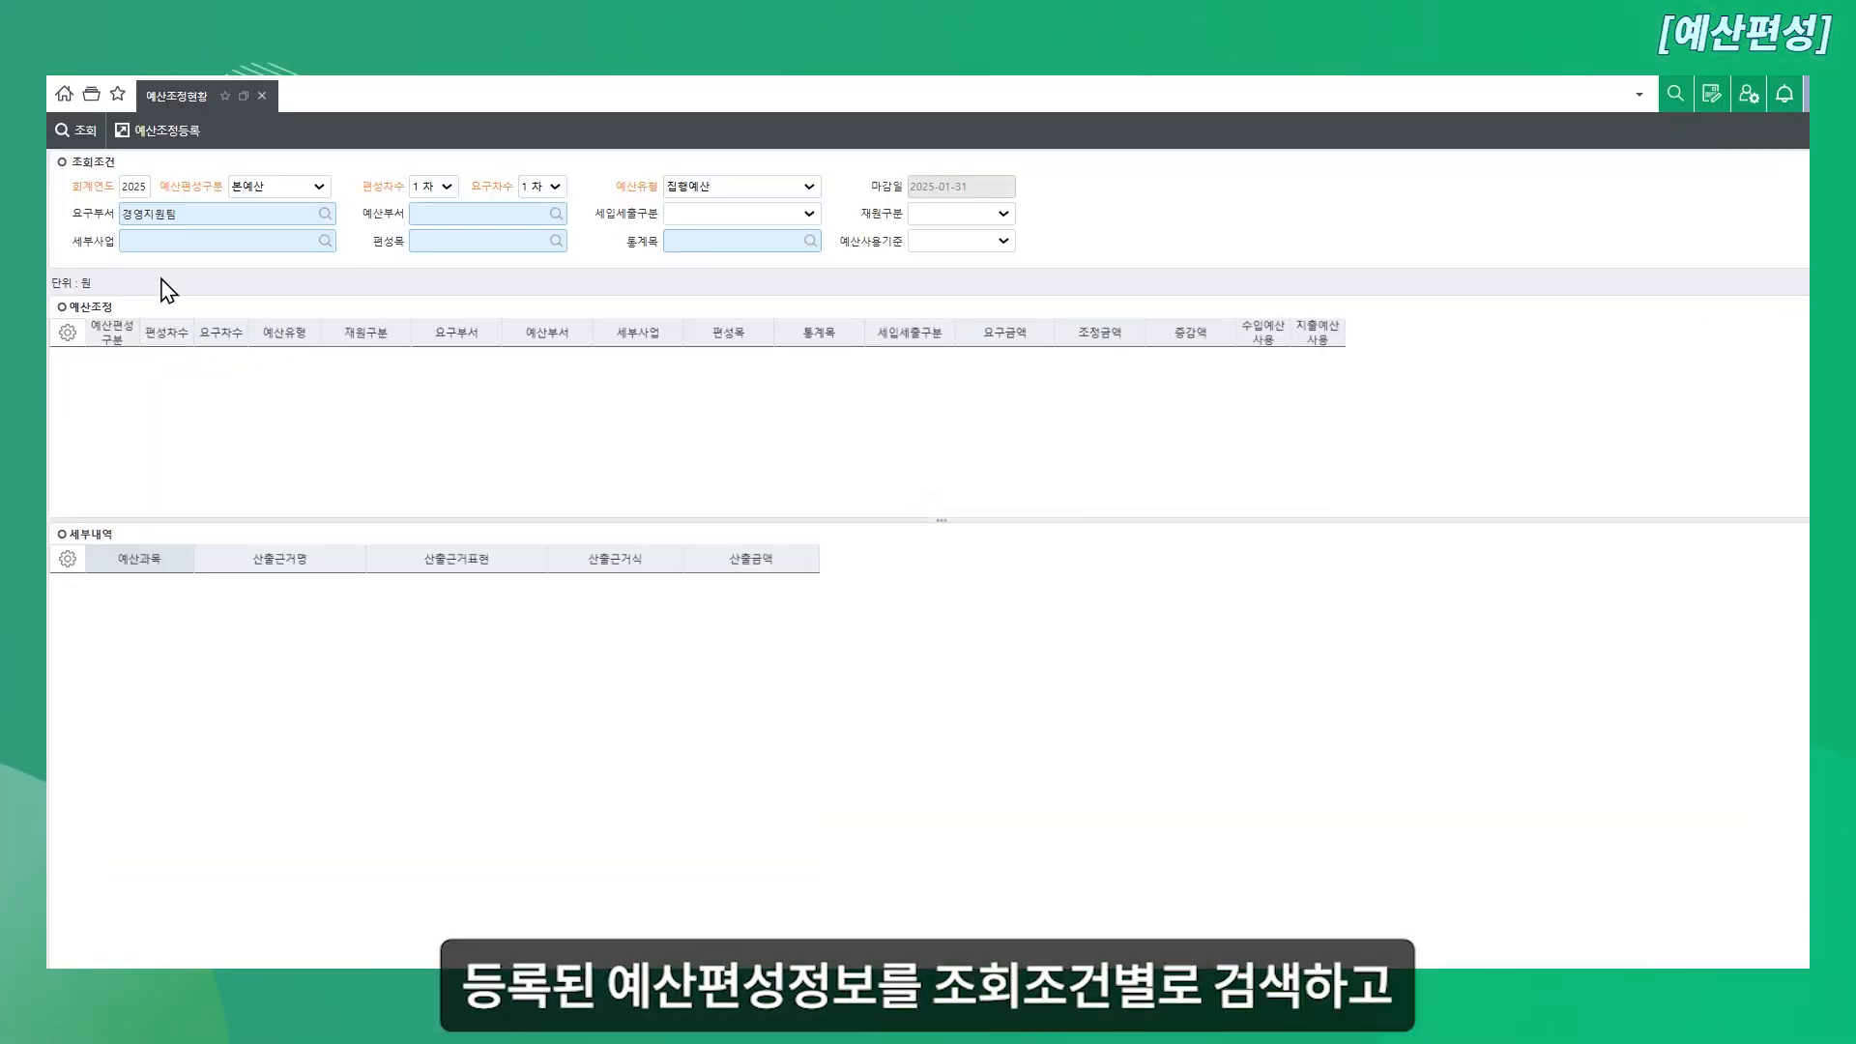
Step: Query the 2025 본예산 requests of 경영지원팀 in 예산조정현황 and jump from the 01 보수 row to its 예산조정등록 screen
left_click(73, 130)
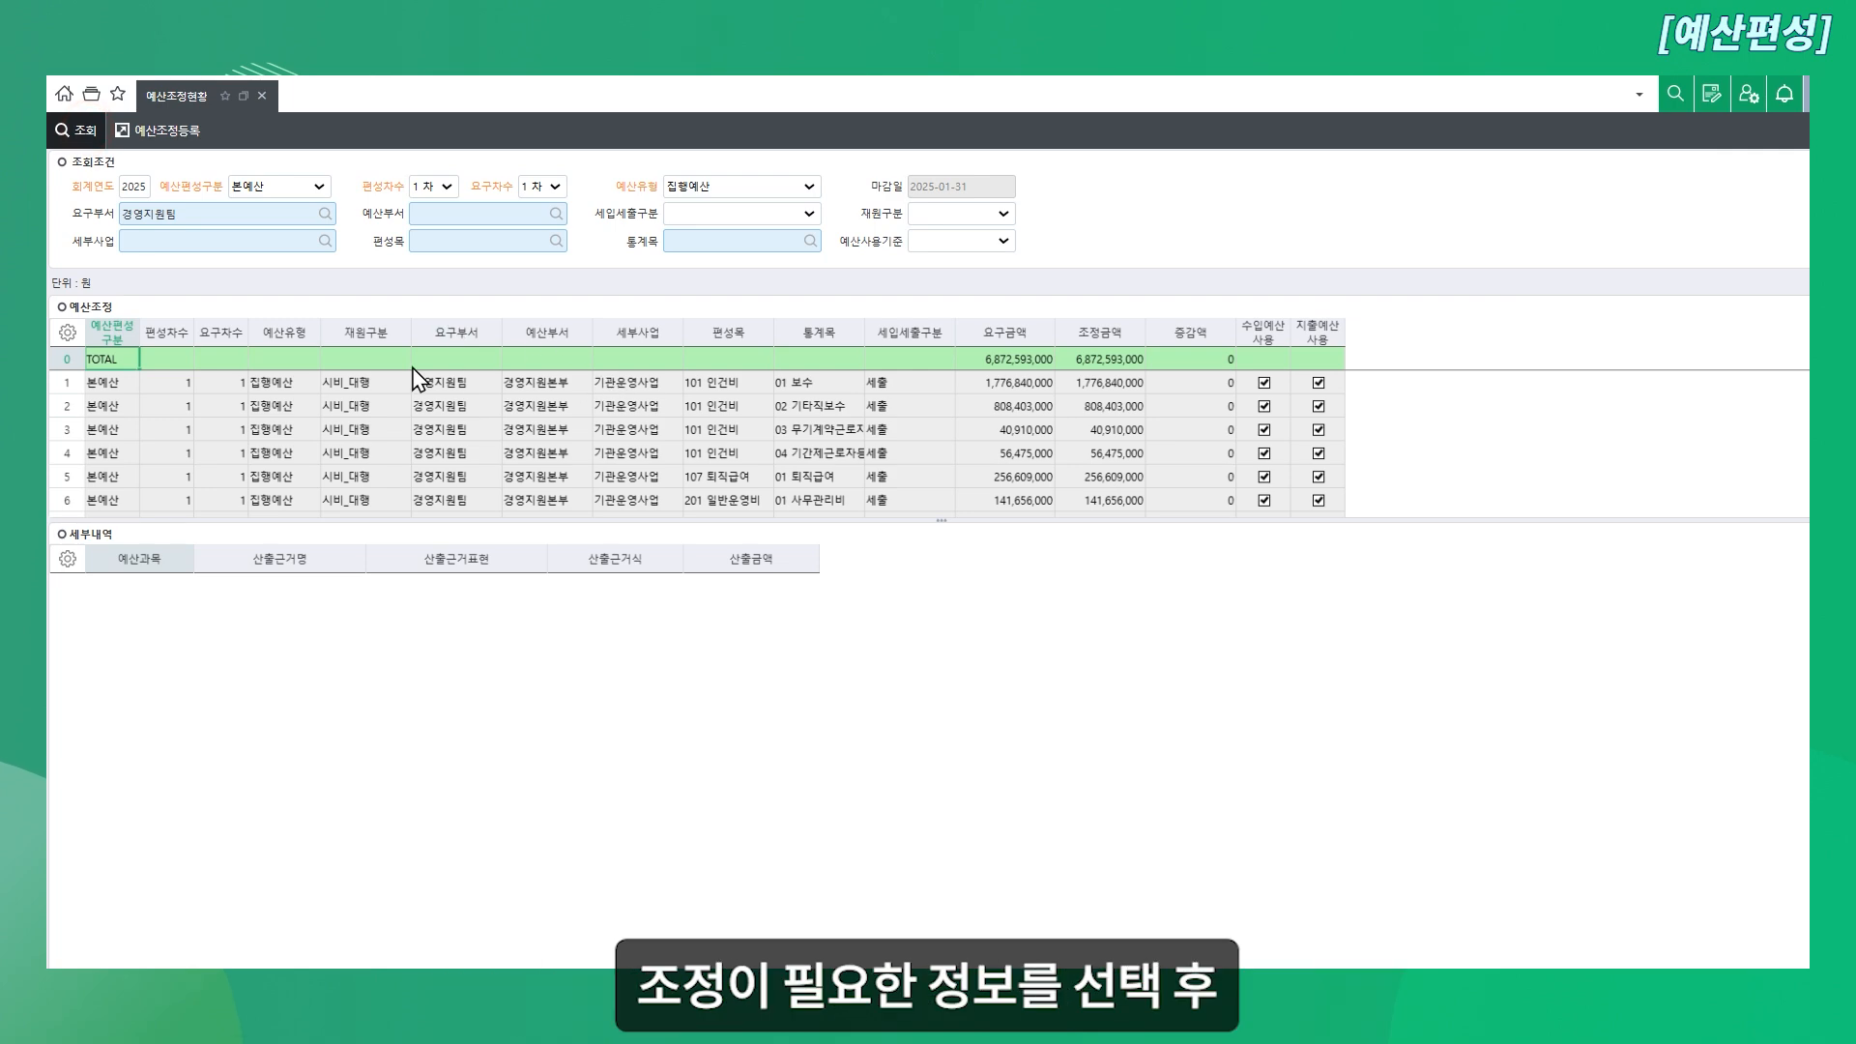
left_click(99, 387)
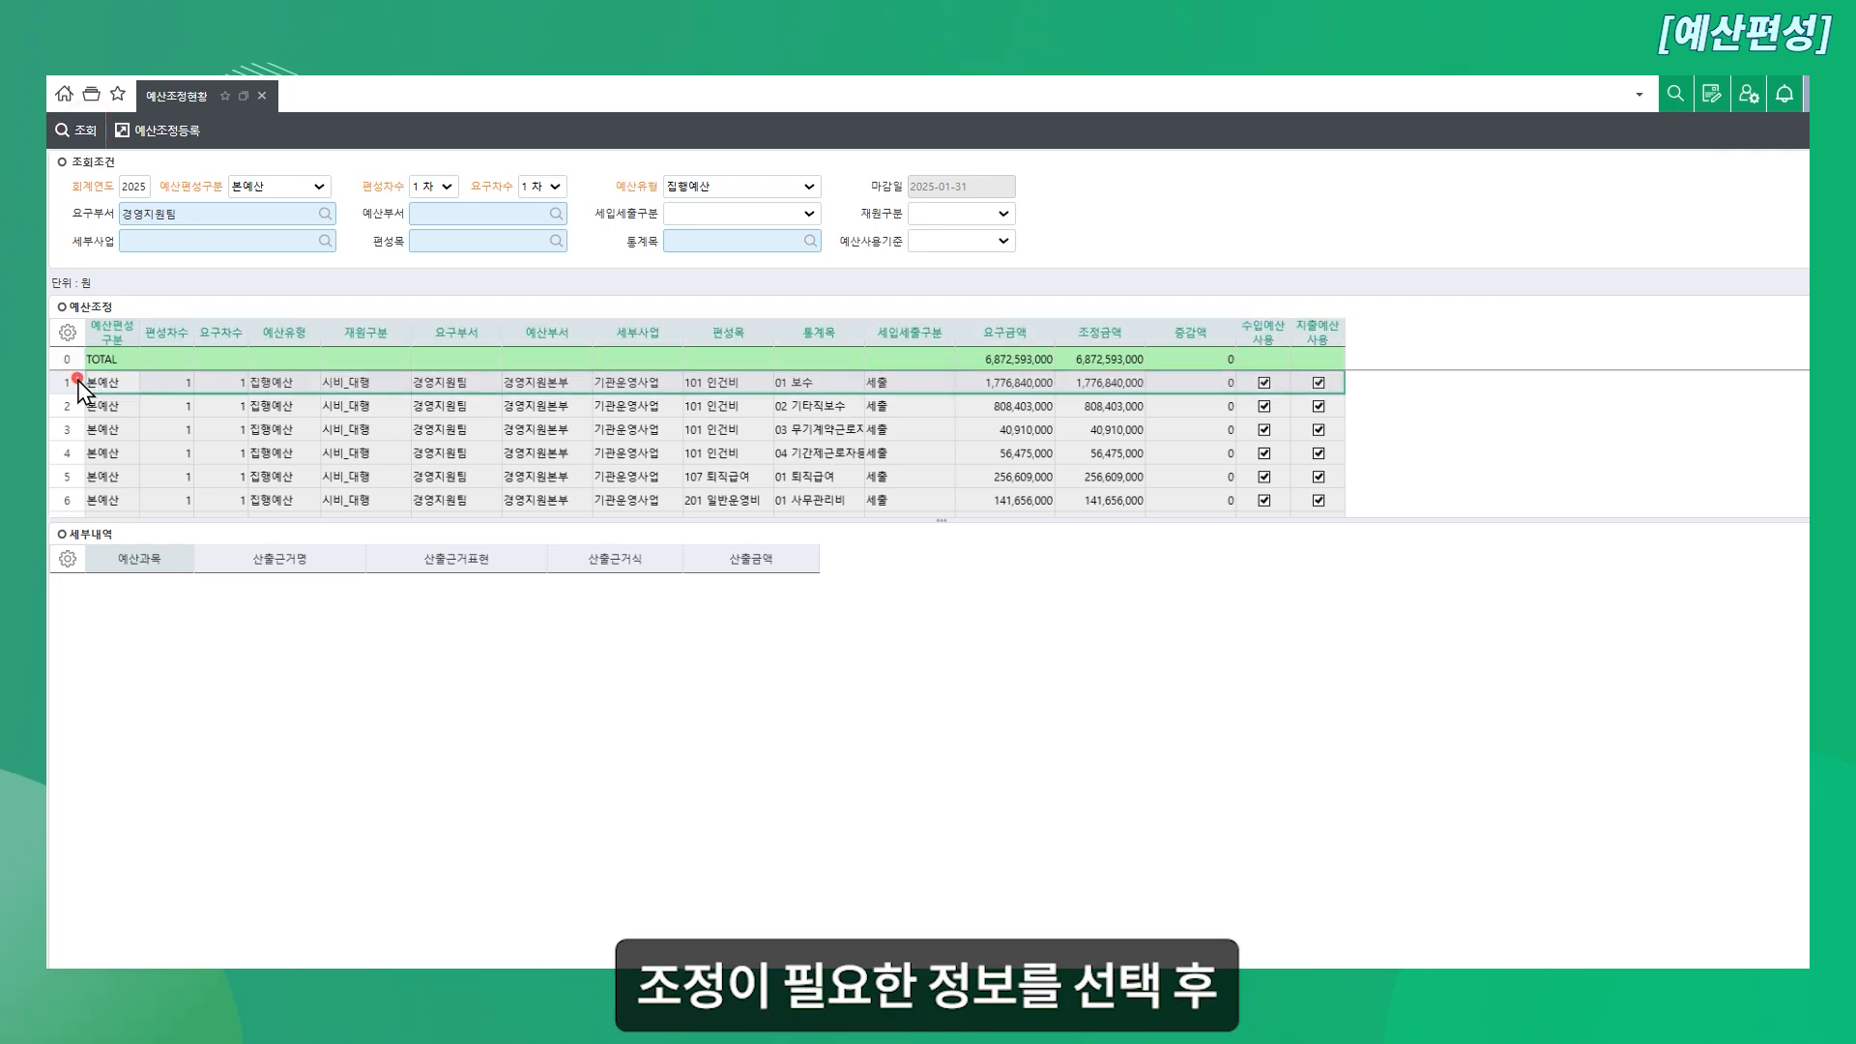
left_click(171, 141)
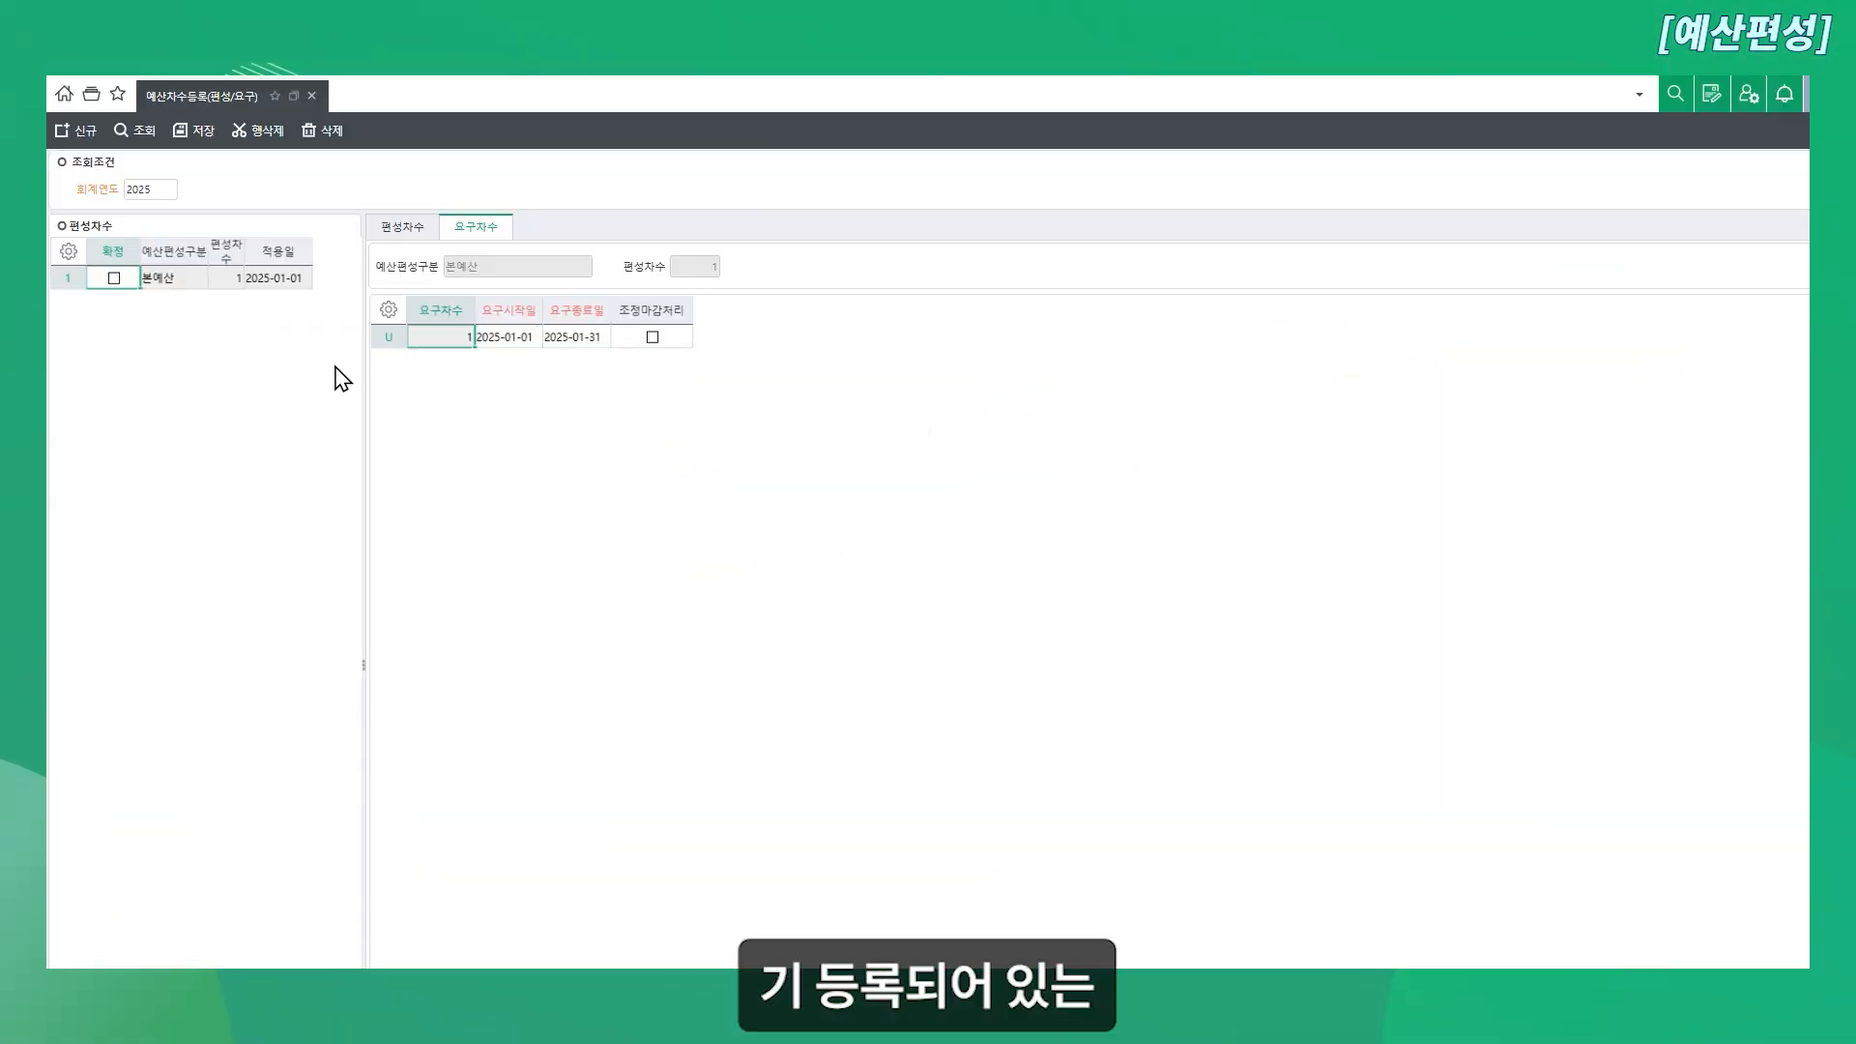
Step: Mark request round 1 of the 2025 본예산 as 조정마감처리 and save it, and set the 본예산 round to 확정
left_click(77, 278)
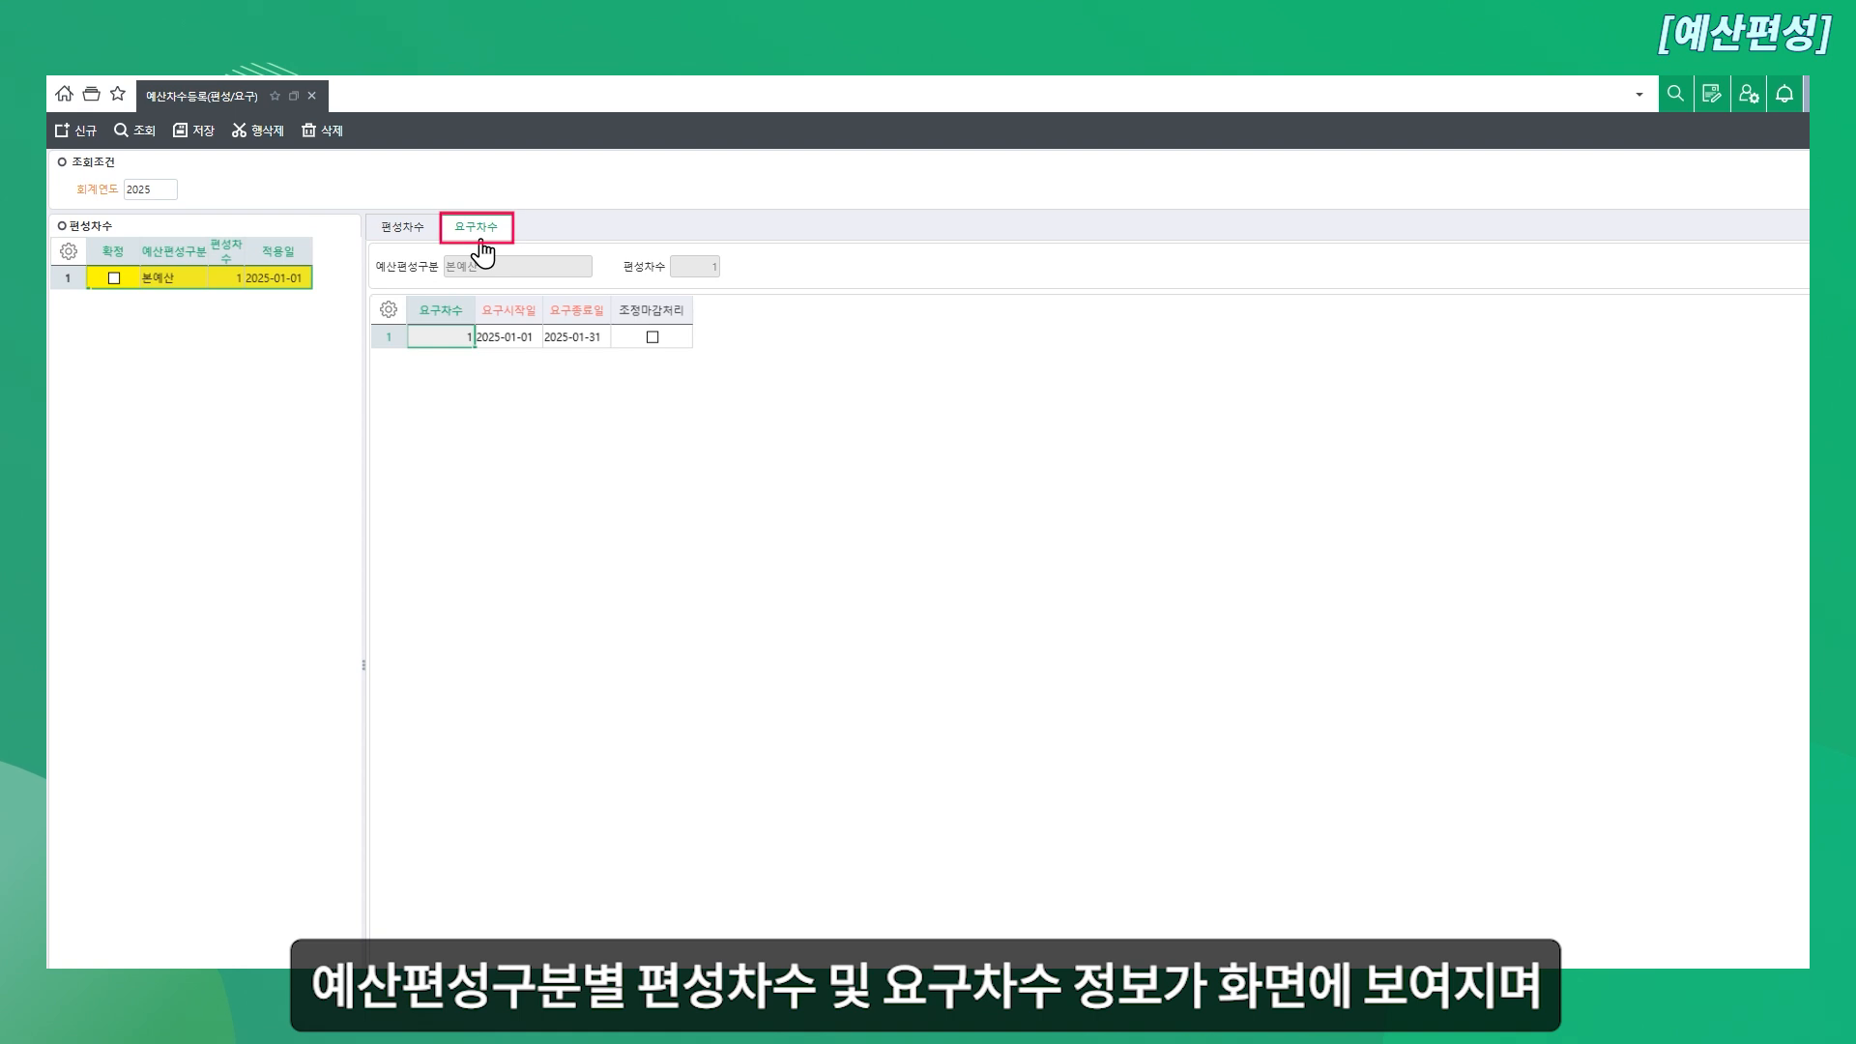
left_click(650, 337)
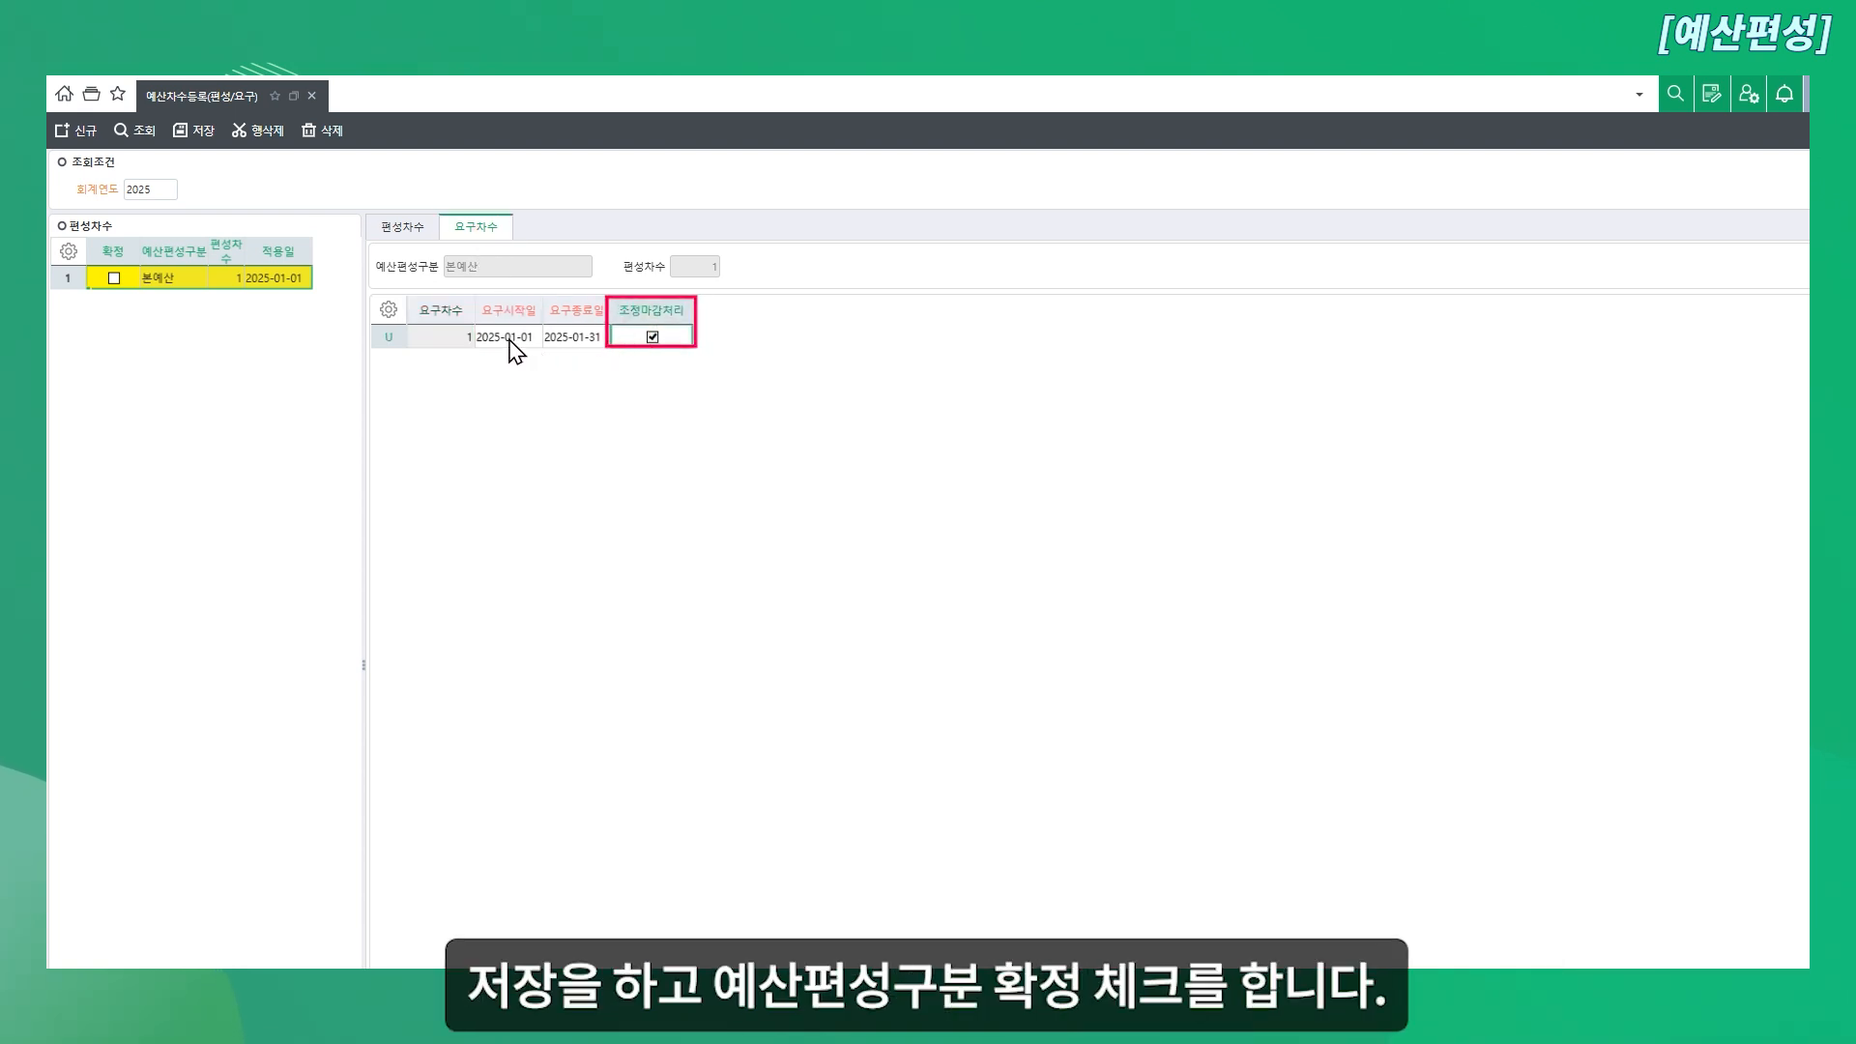
left_click(196, 131)
left_click(1057, 641)
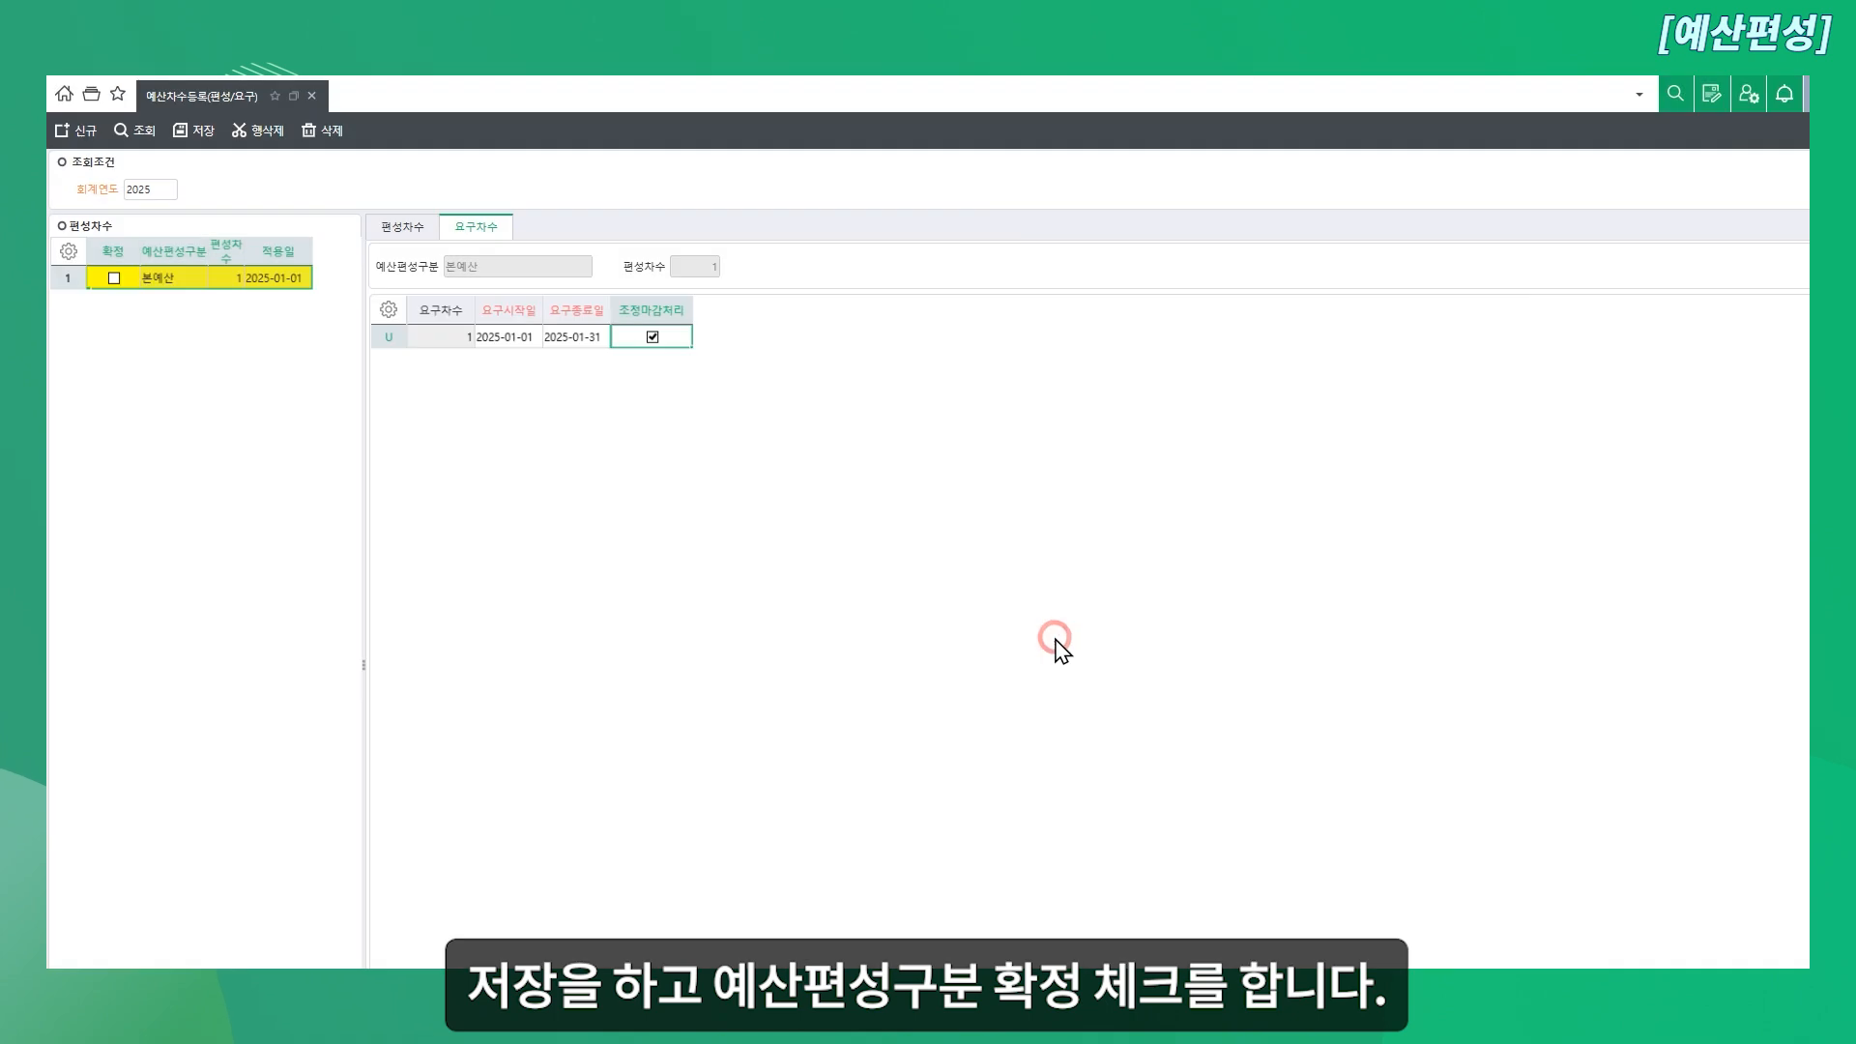
left_click(114, 277)
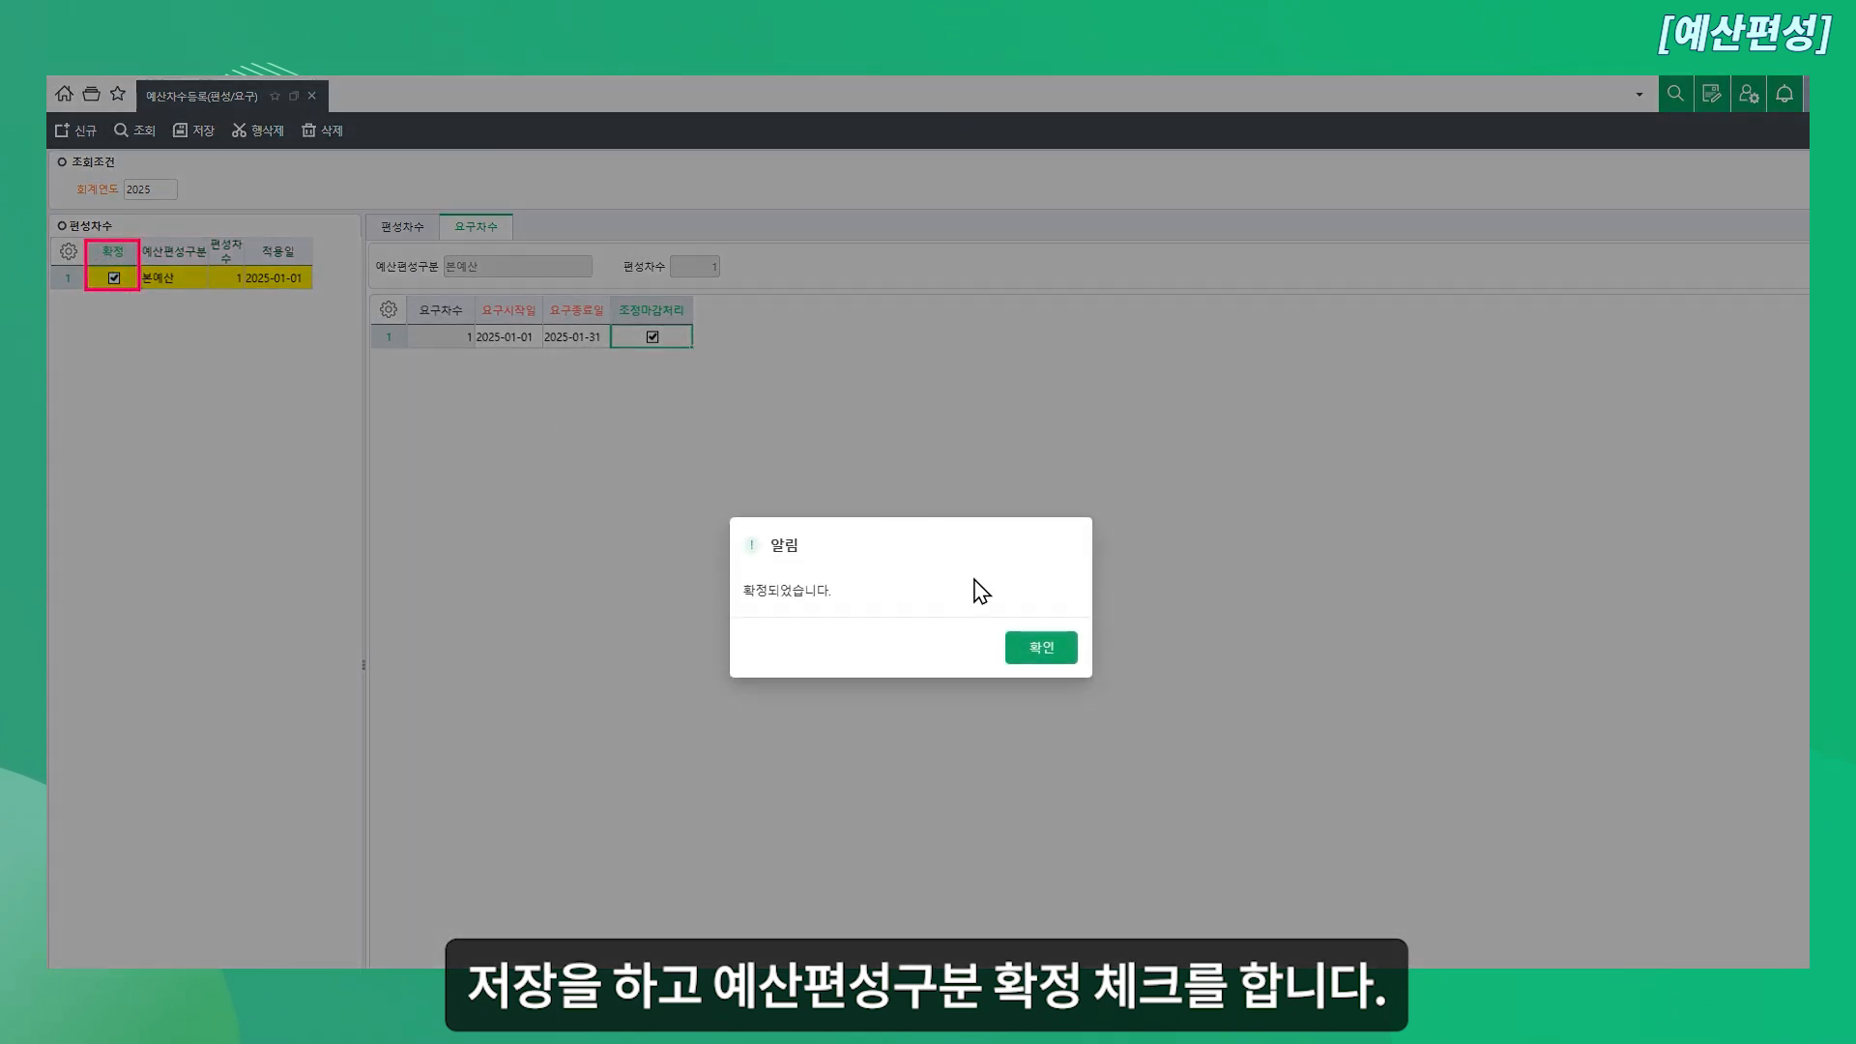
left_click(1040, 649)
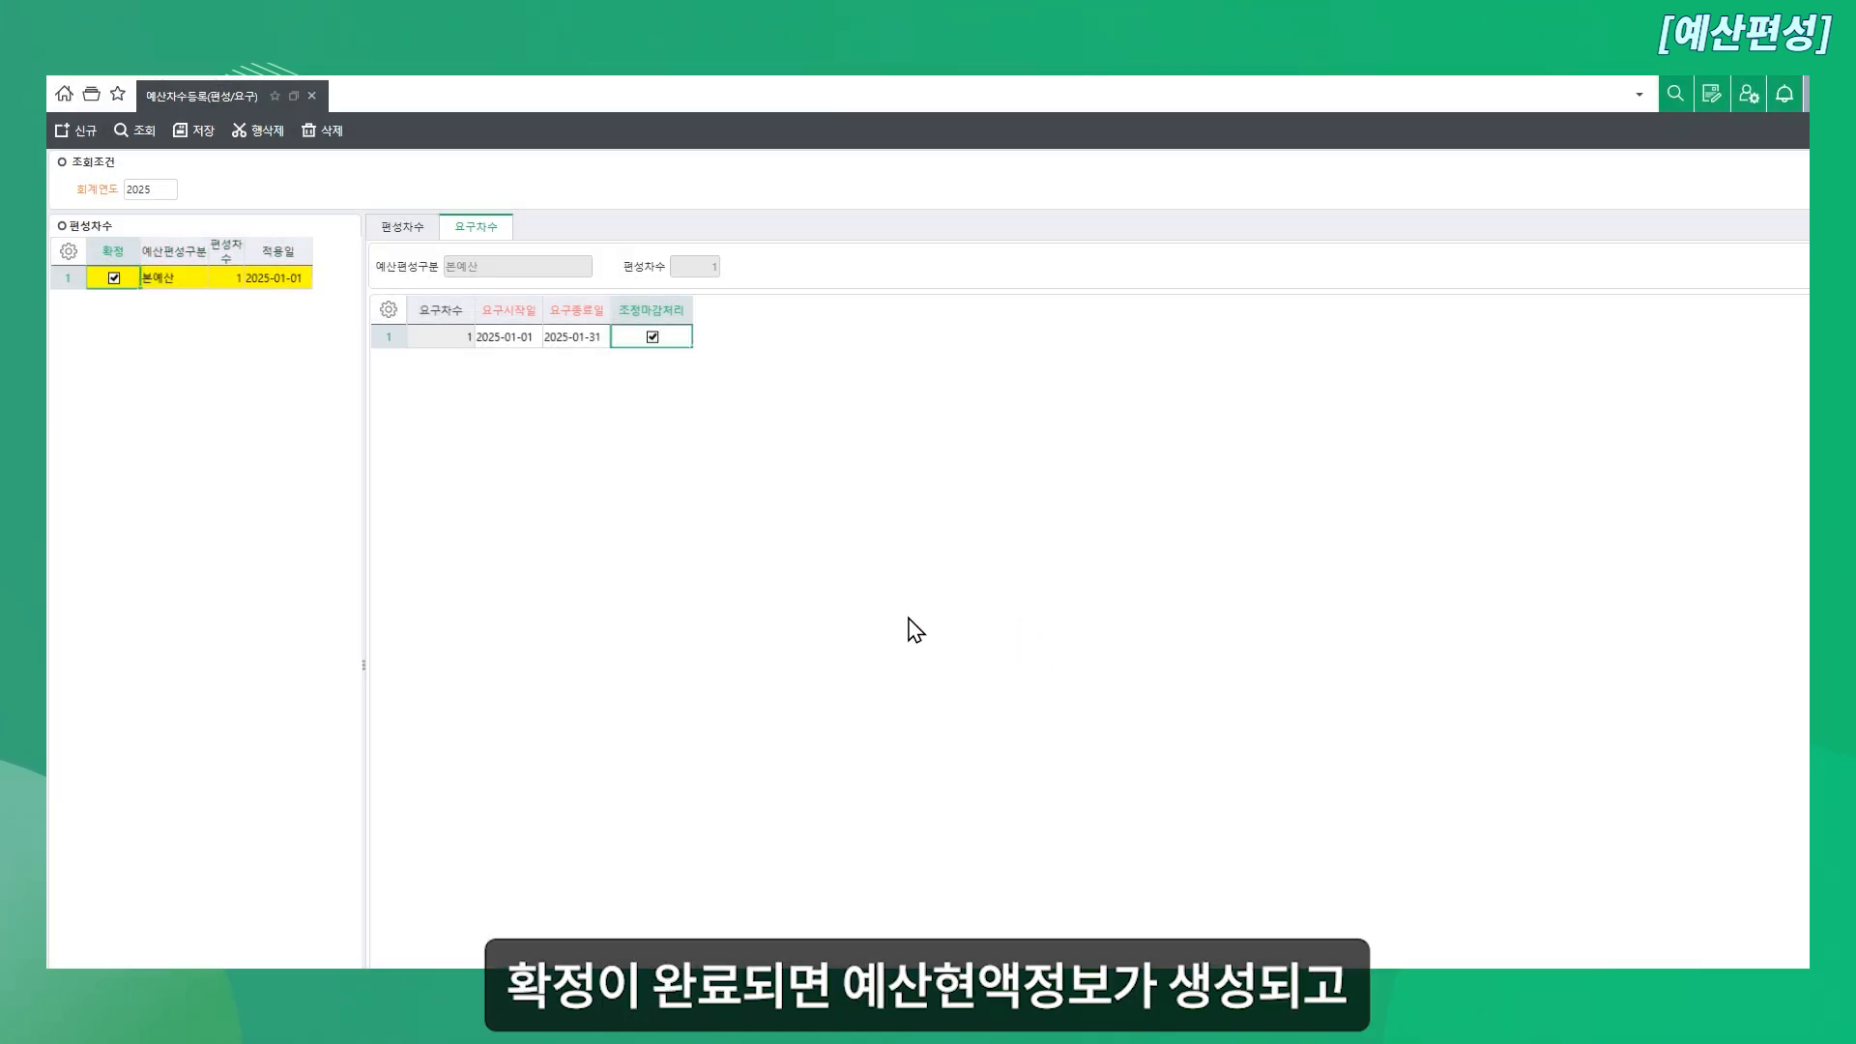